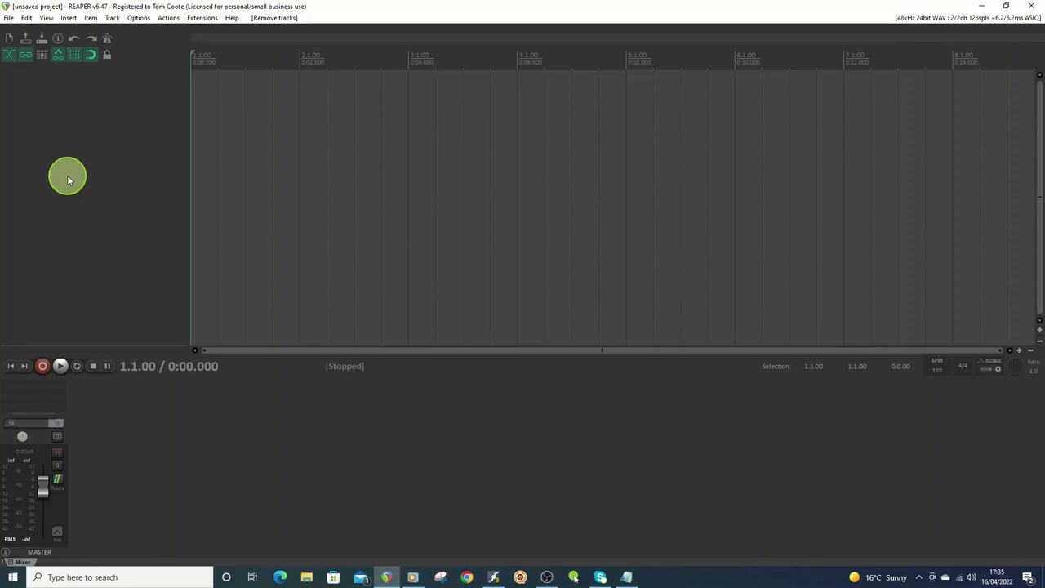
# - Insert a new track and name it 'Guitar Bus'
pyautogui.rightClick(35, 120)
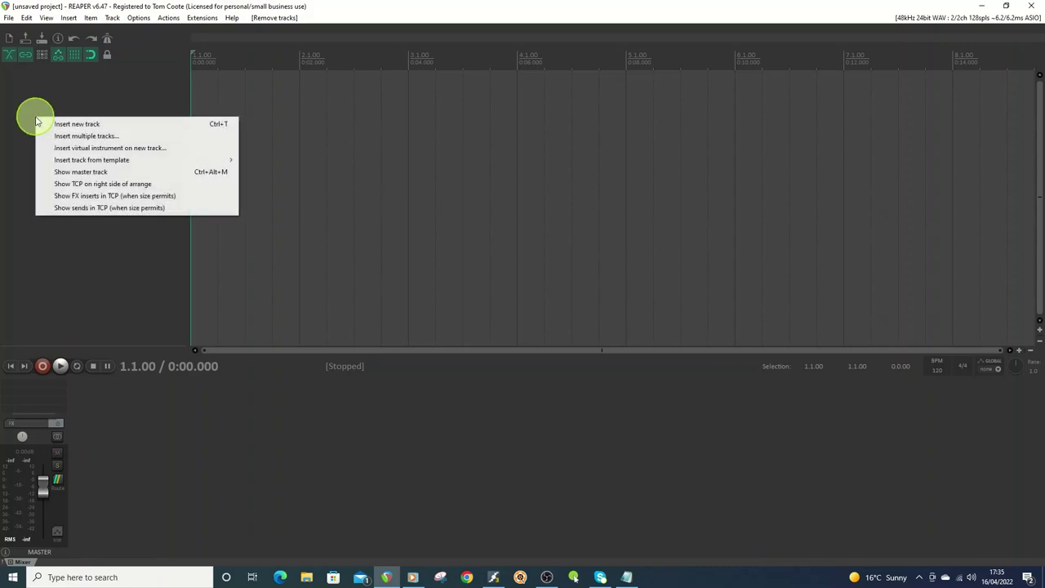
pyautogui.click(54, 123)
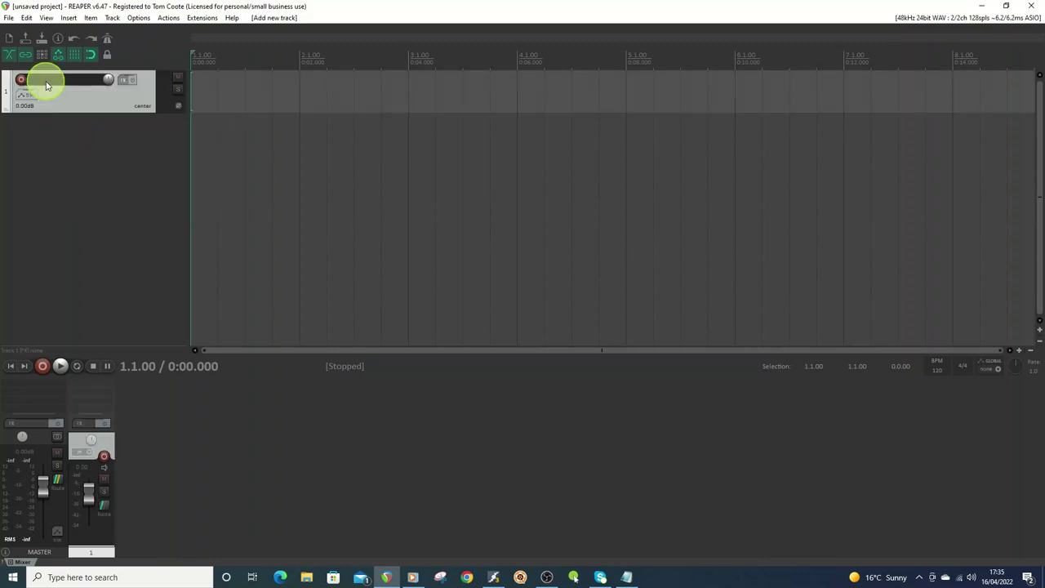
pyautogui.doubleClick(46, 81)
pyautogui.write('Guitar Bus')
pyautogui.click(68, 135)
# - Insert a second track and make Guitar Bus a folder containing it
pyautogui.rightClick(52, 160)
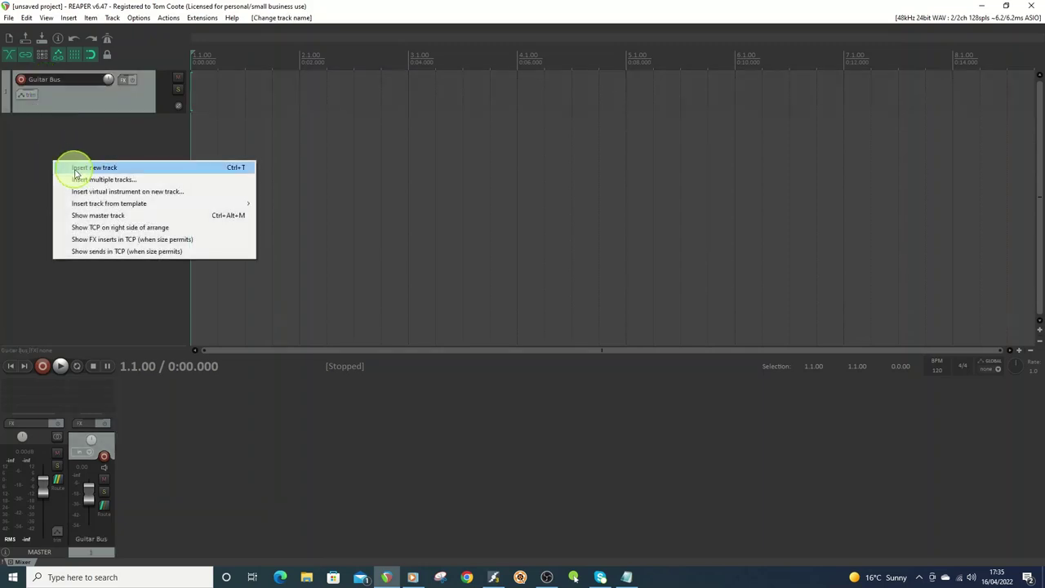
pyautogui.click(75, 169)
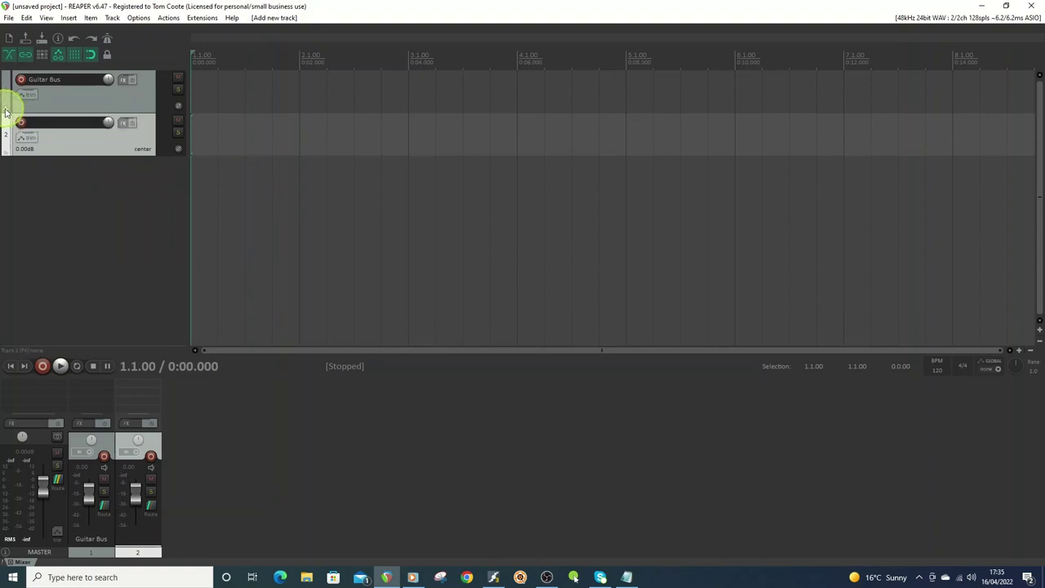
pyautogui.click(6, 111)
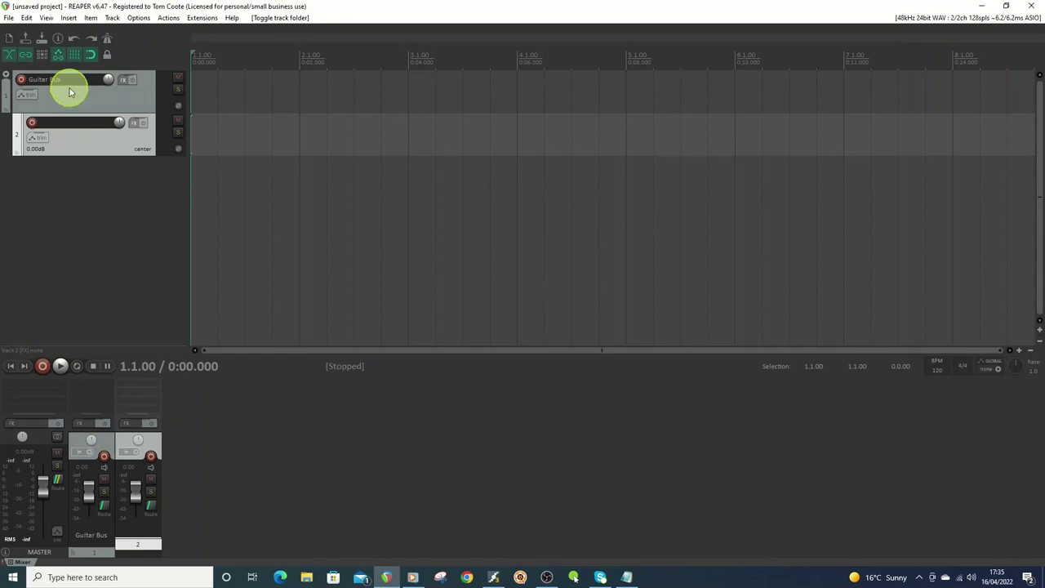
# - Load the saved IRsMesa&Marshall FX chain with NadIR v1.0.2 onto track 2, then close its FX window
pyautogui.click(135, 122)
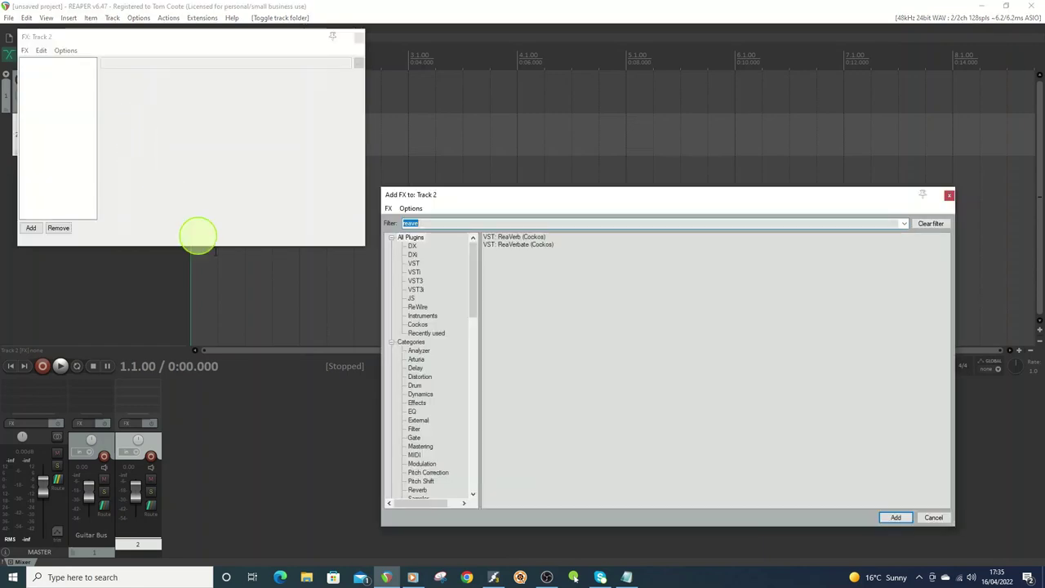
pyautogui.click(949, 194)
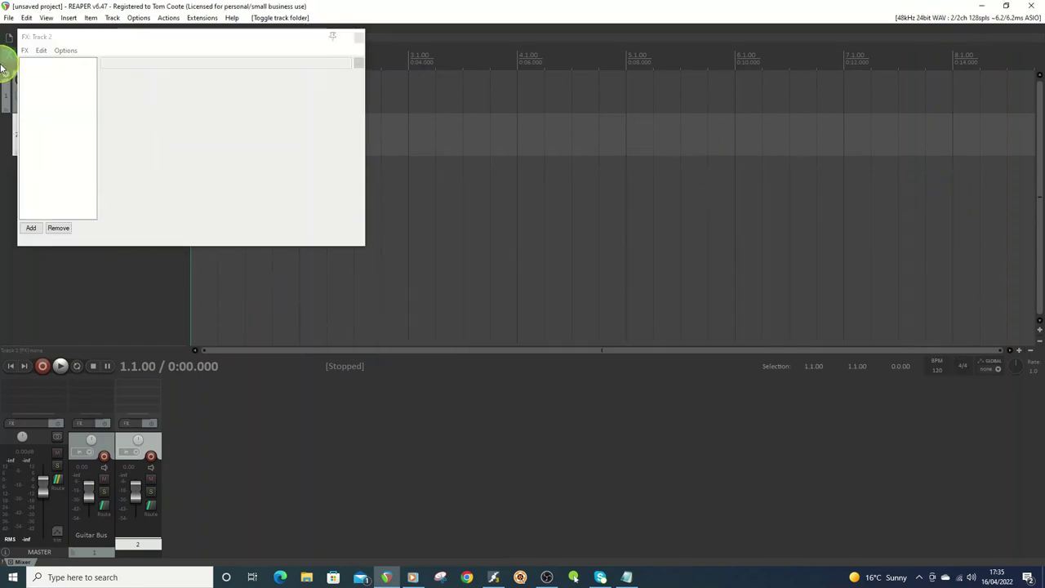
pyautogui.click(24, 50)
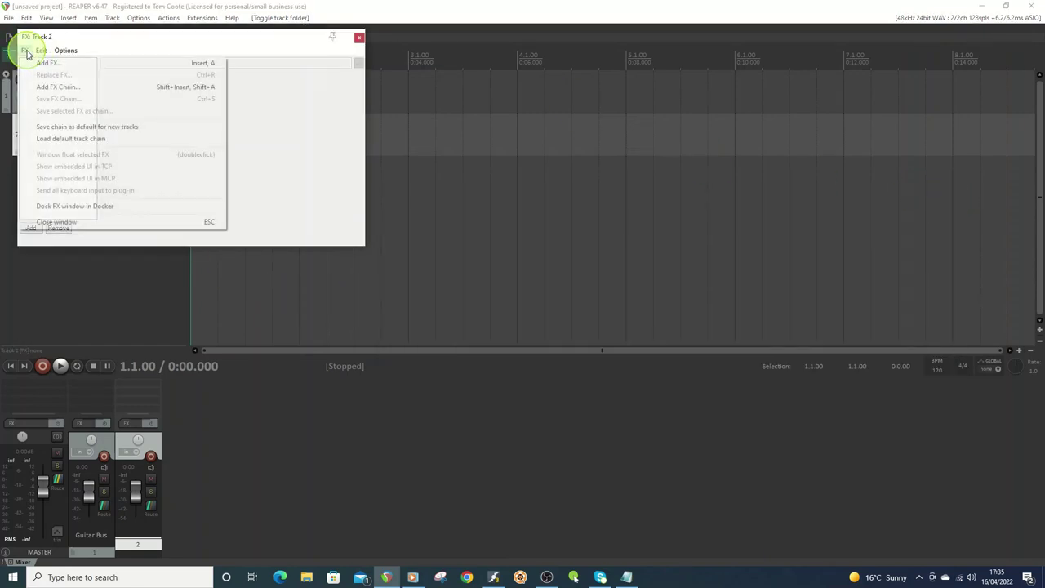
pyautogui.click(51, 87)
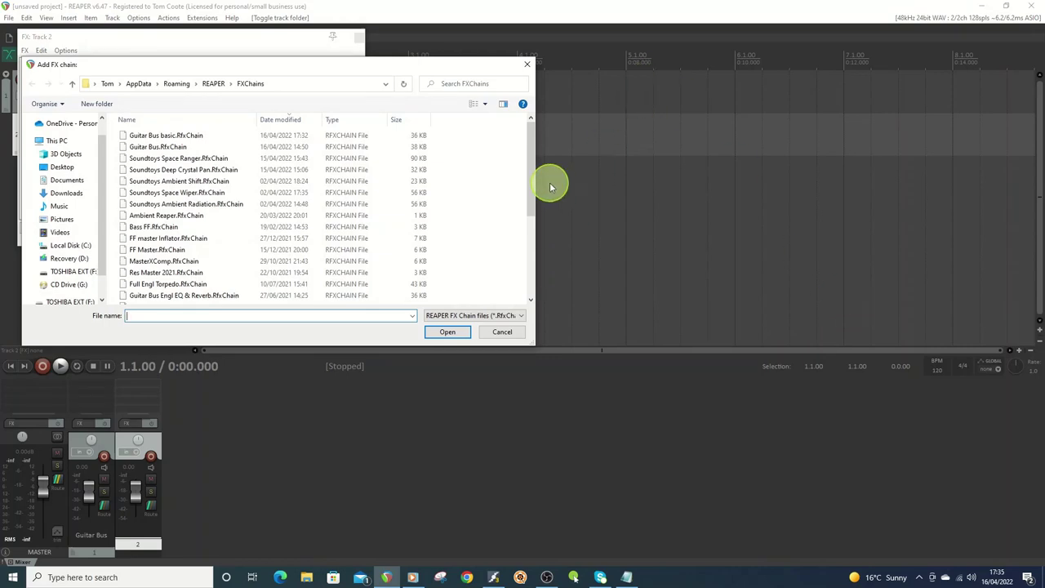
pyautogui.moveTo(532, 180); pyautogui.dragTo(539, 276)
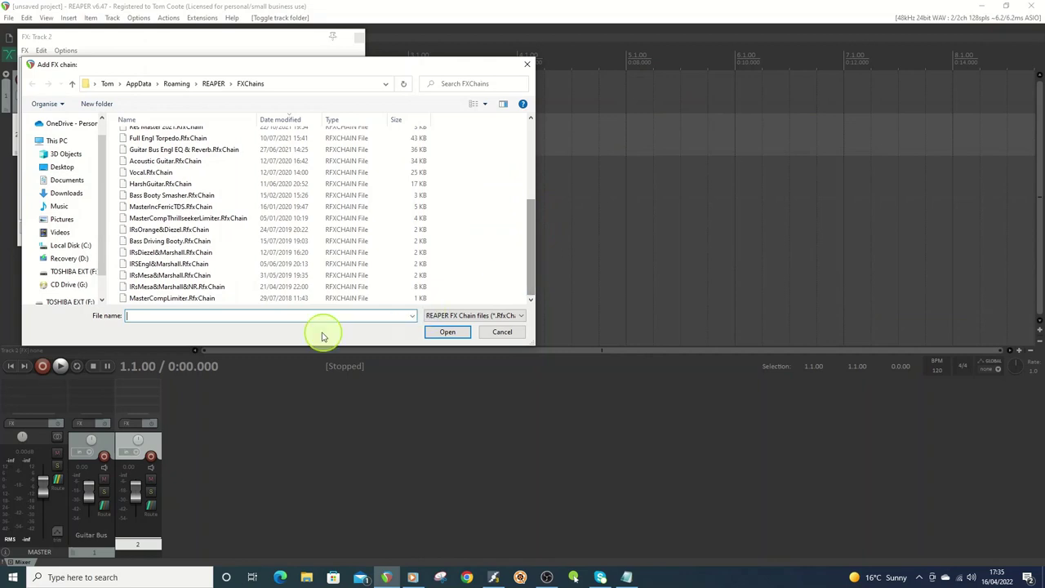
pyautogui.doubleClick(196, 278)
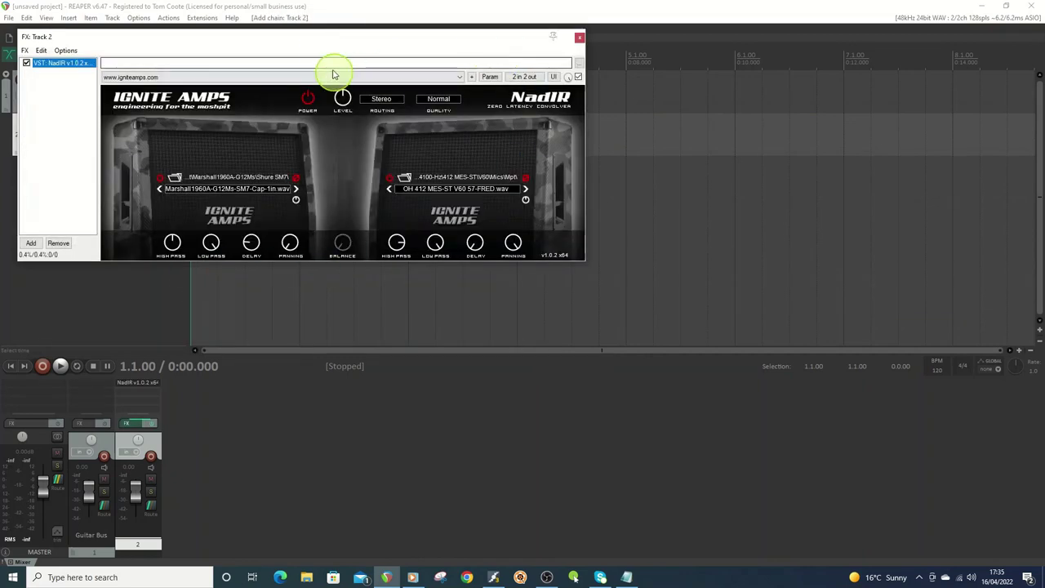
pyautogui.moveTo(348, 44); pyautogui.dragTo(573, 123)
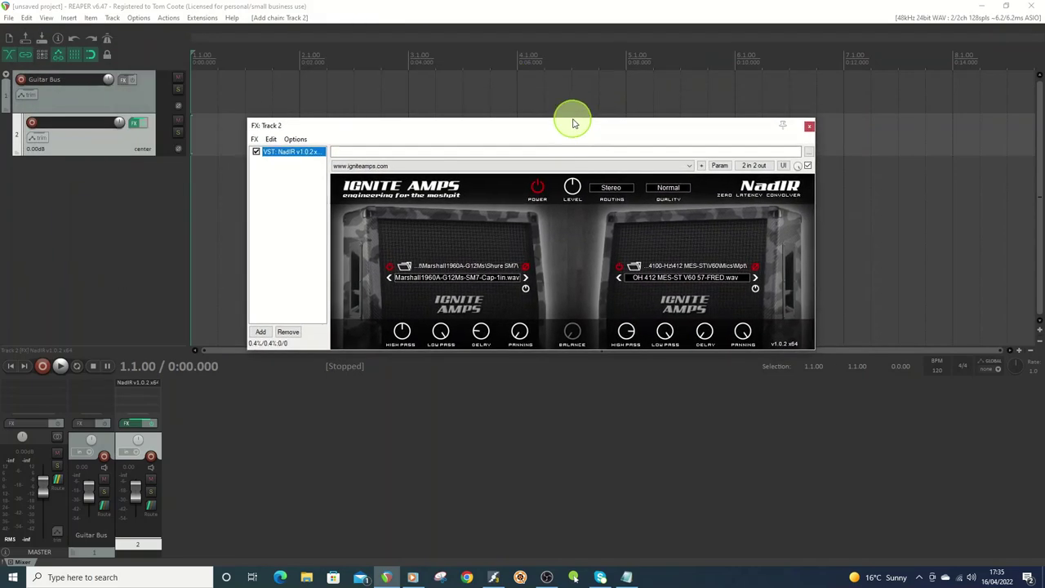
pyautogui.click(811, 129)
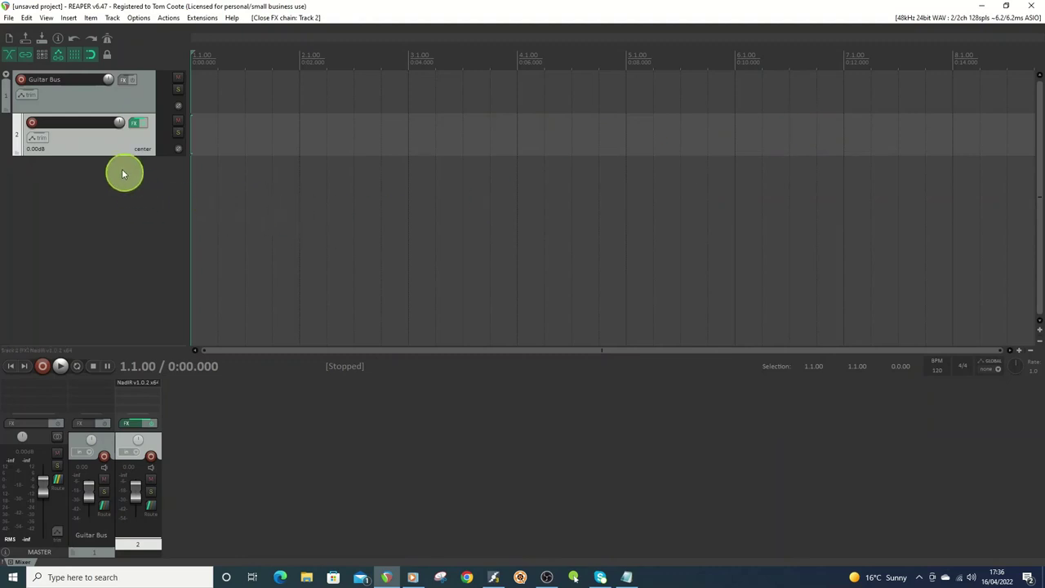
# - Duplicate the NadIR track and rename track 2 'Guitar 1 Left'
pyautogui.rightClick(97, 152)
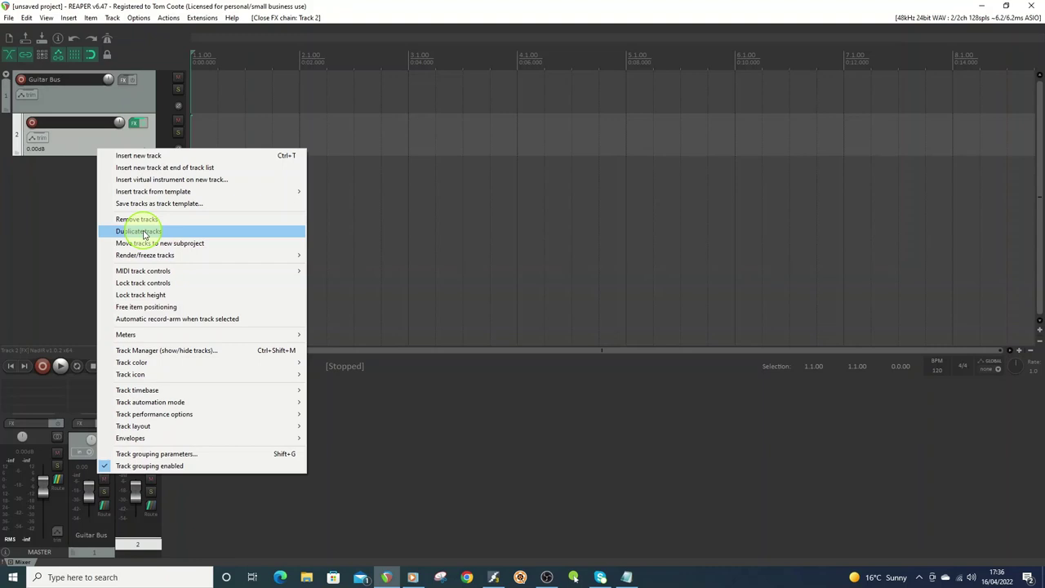
pyautogui.click(144, 233)
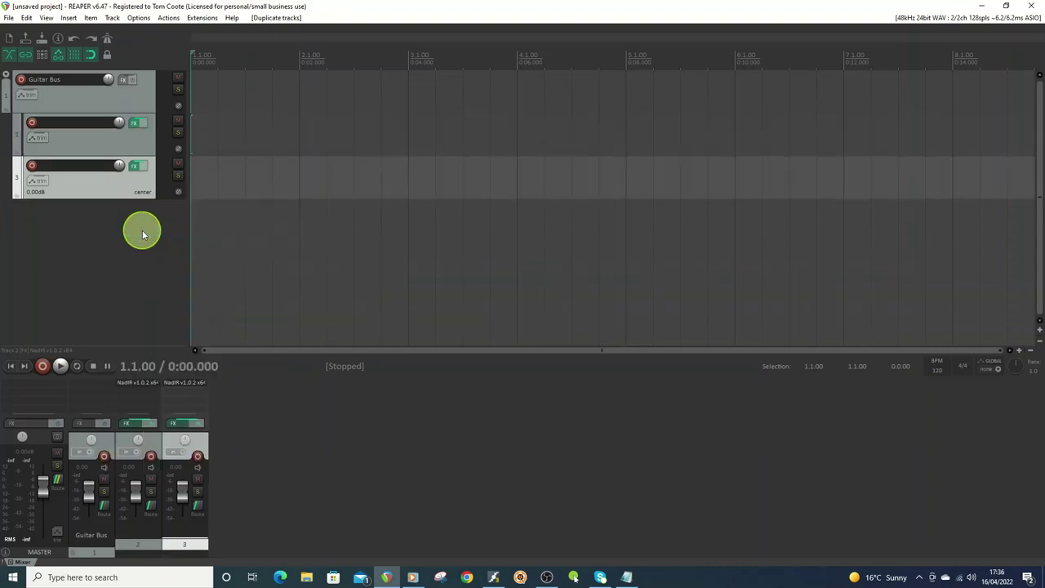
pyautogui.doubleClick(71, 125)
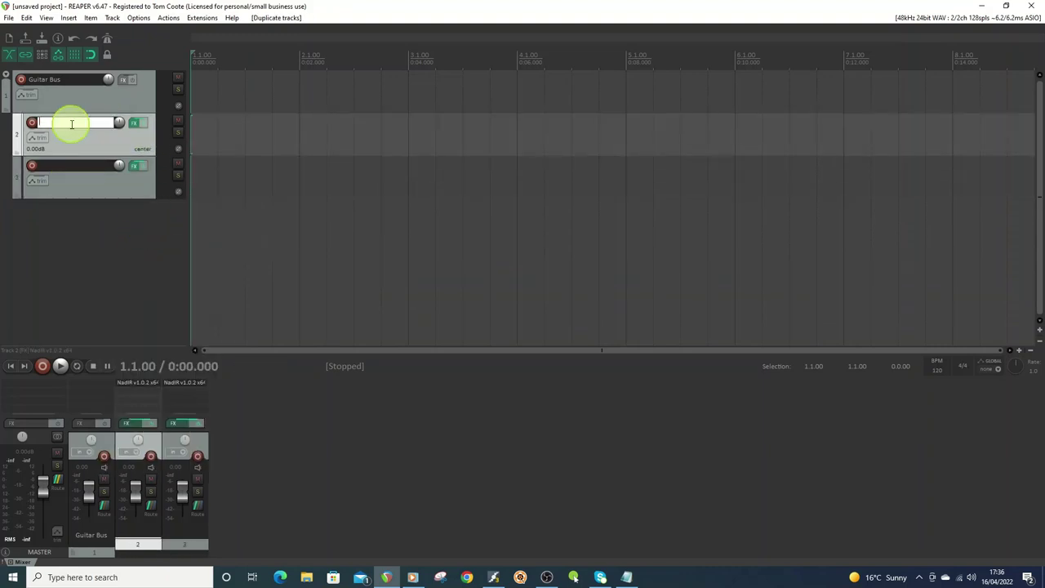
pyautogui.write('Tr')
pyautogui.press('BackSpace')
pyautogui.write('Guitar 1 Left')
pyautogui.press('Return')
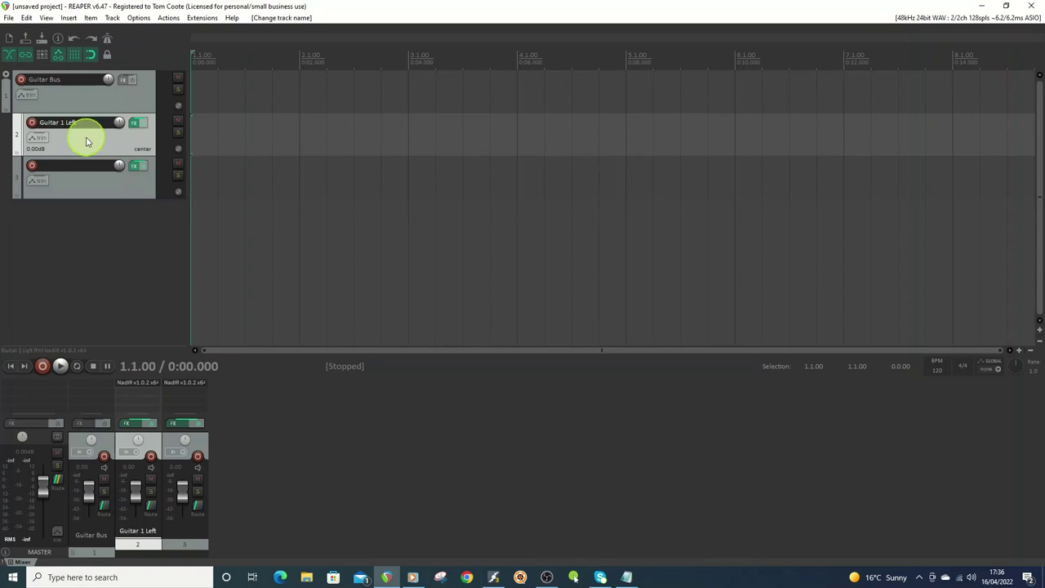
# - Rename track 3 'Guitar 1 Right'
pyautogui.doubleClick(72, 165)
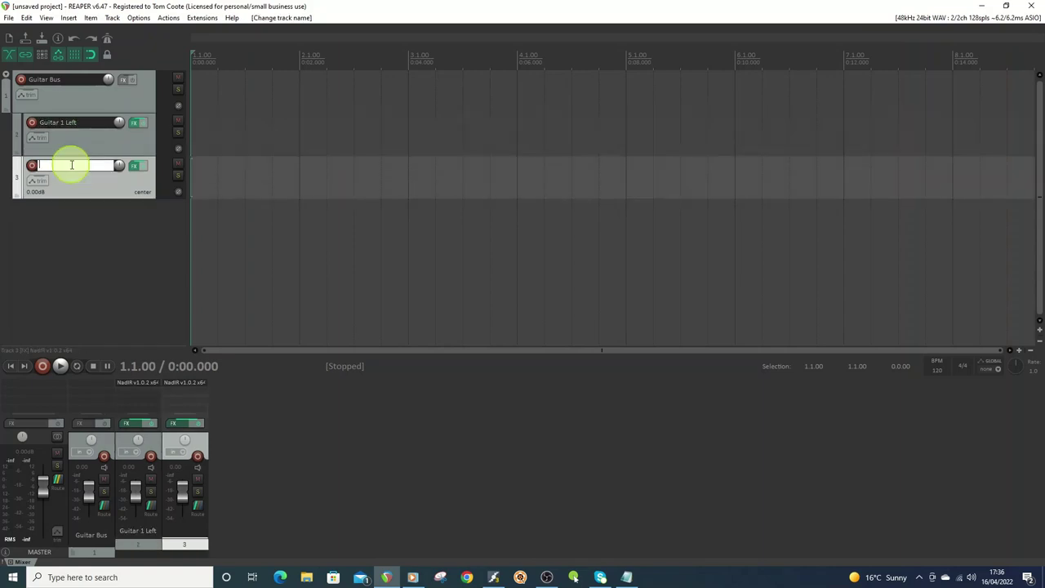
pyautogui.write('Guitar')
pyautogui.write(' Righ')
pyautogui.press('BackSpace')
pyautogui.press('BackSpace')
pyautogui.write('1 Right')
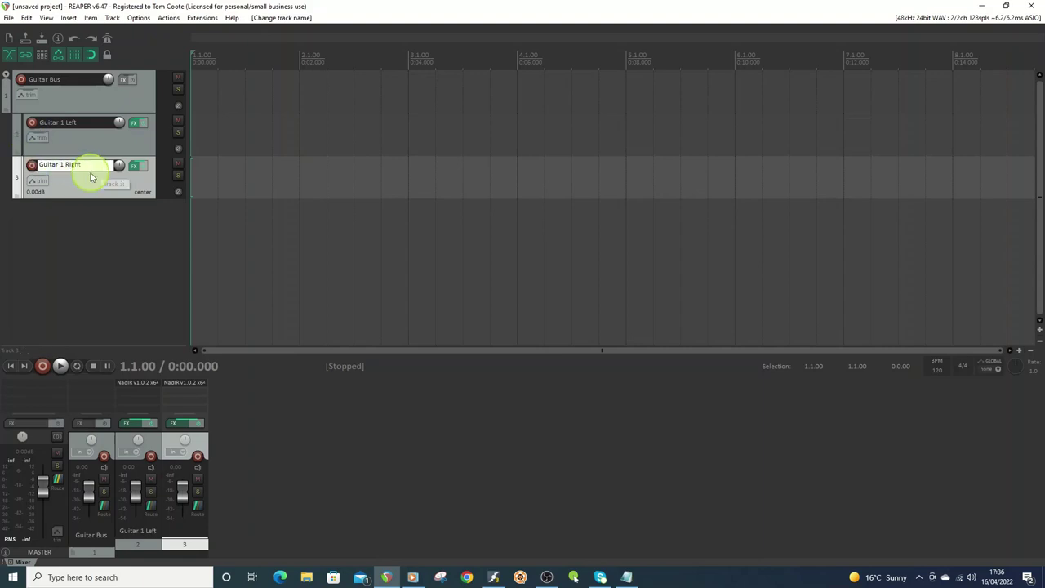
pyautogui.press('Return')
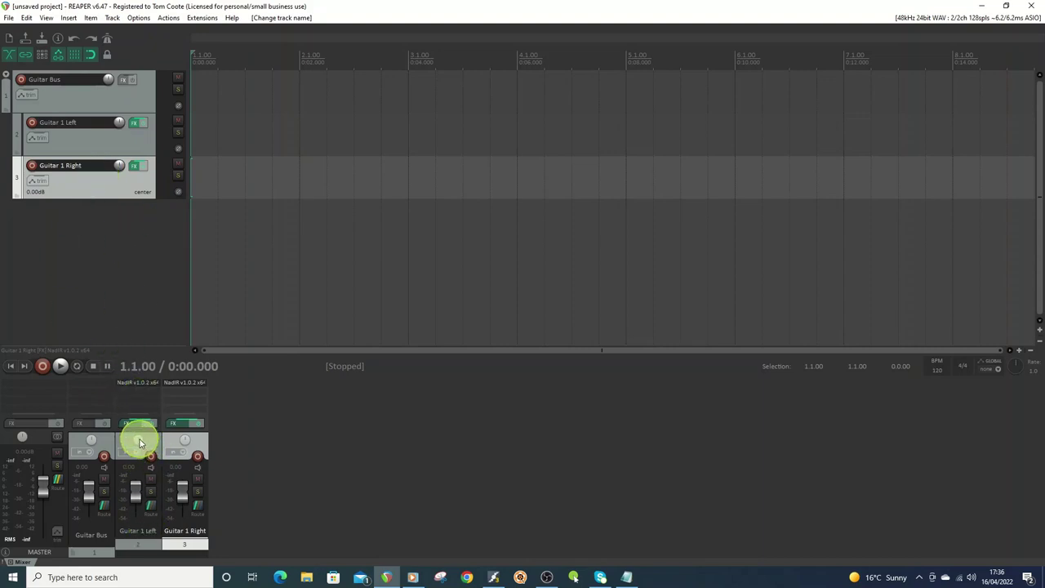
# - Pan Guitar 1 Left 100%L and Guitar 1 Right 100%R, with both volumes at -5.43 dB
pyautogui.moveTo(139, 439); pyautogui.dragTo(140, 437)
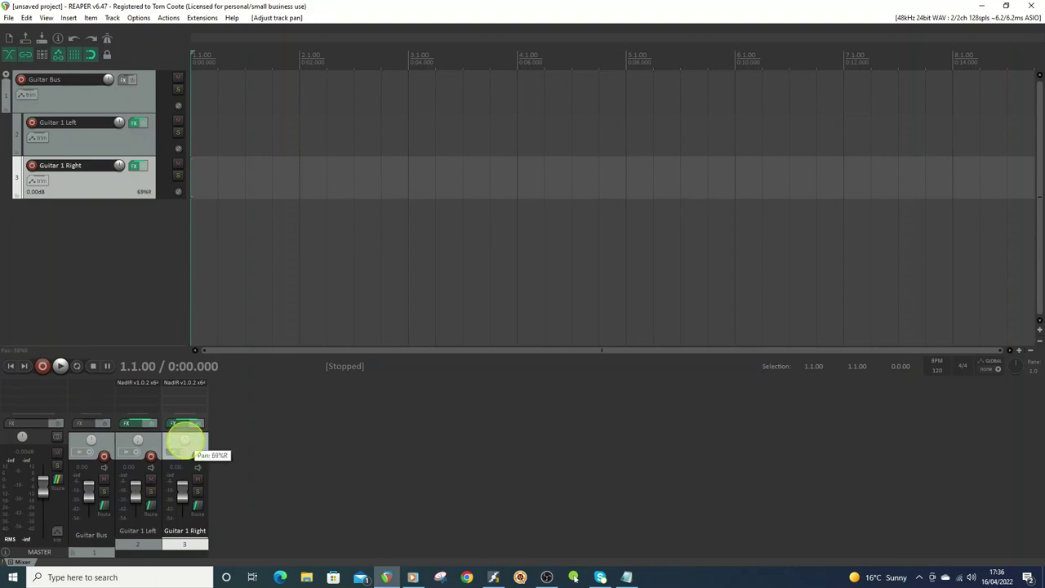
pyautogui.moveTo(185, 441); pyautogui.dragTo(188, 446)
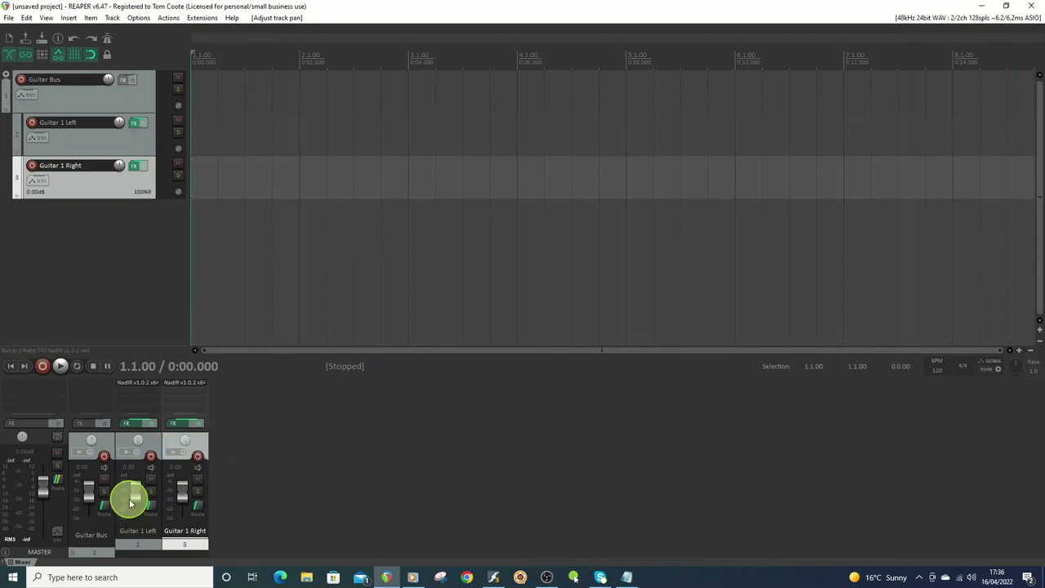
pyautogui.moveTo(134, 498); pyautogui.dragTo(185, 503)
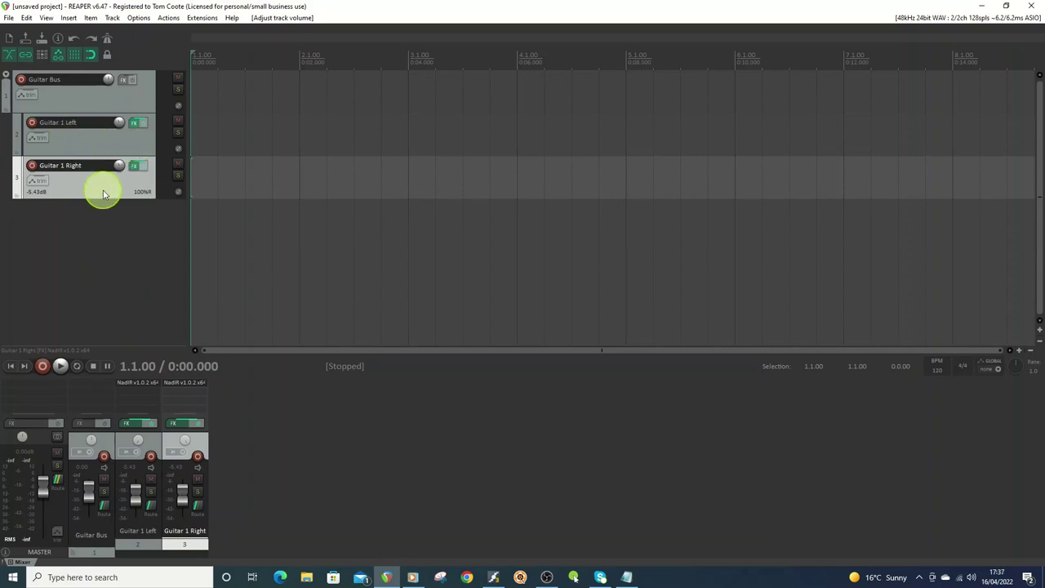
# - Add a fourth track with the NadIR plugin and open its left cab's impulse file chooser
pyautogui.rightClick(60, 233)
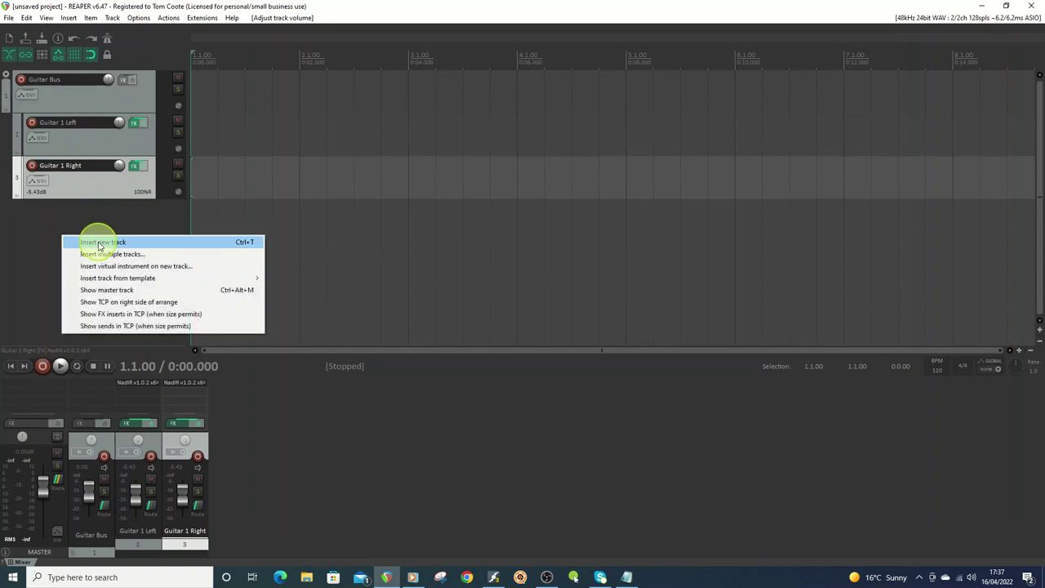
pyautogui.click(96, 242)
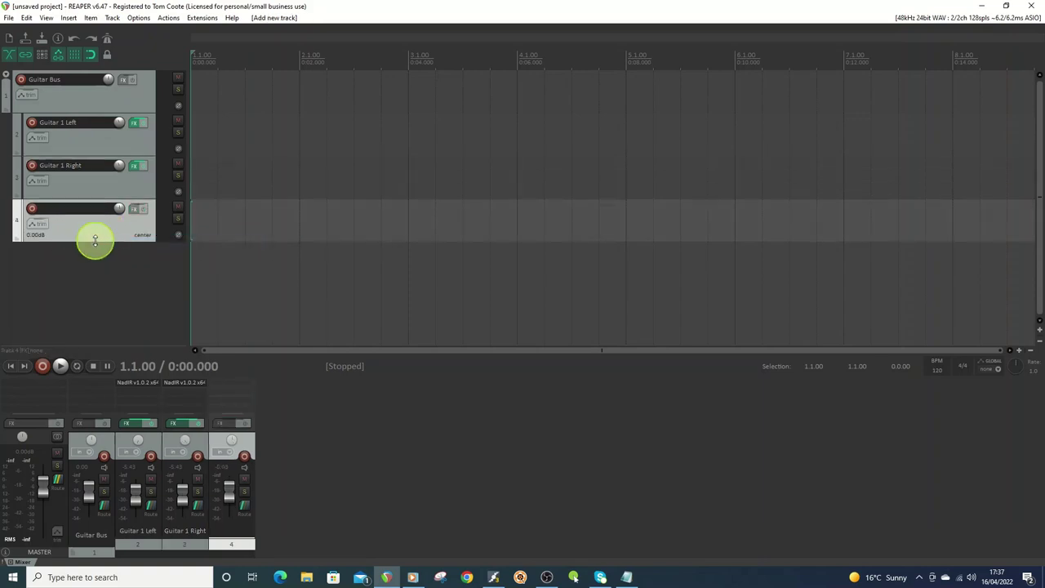
pyautogui.click(134, 213)
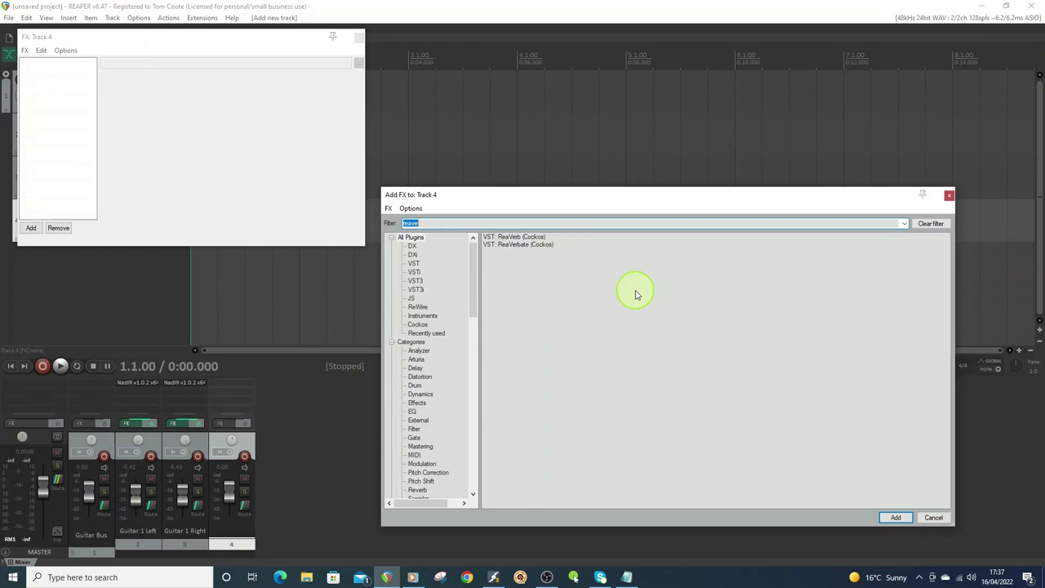
pyautogui.write('nadir')
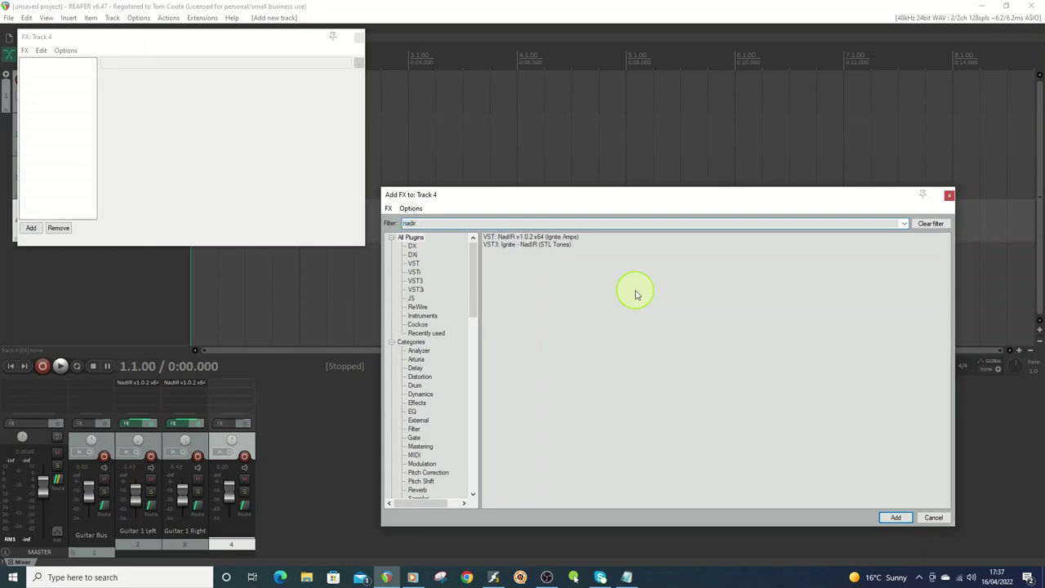
pyautogui.doubleClick(545, 239)
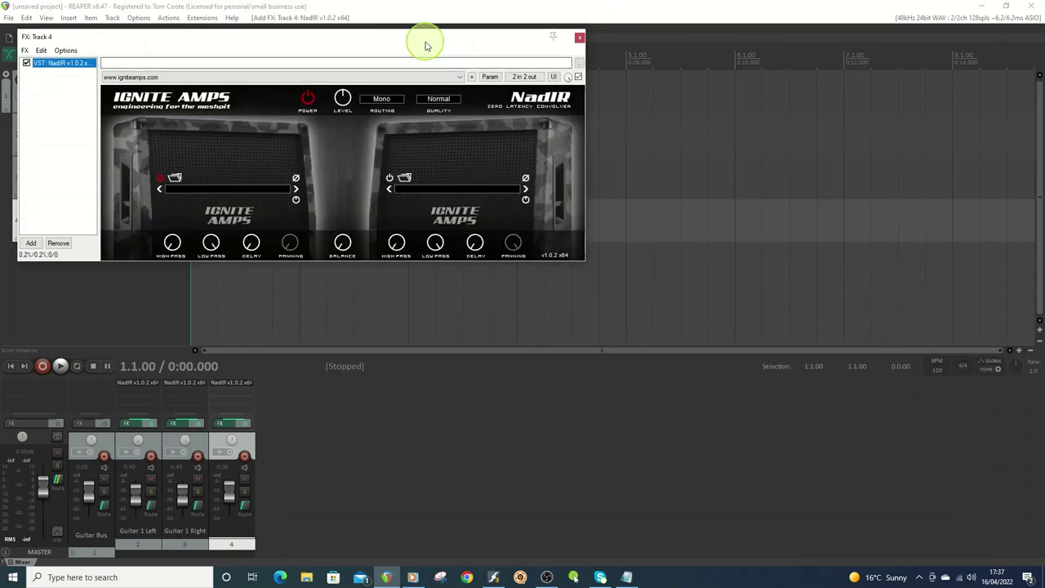
pyautogui.moveTo(426, 45); pyautogui.dragTo(680, 124)
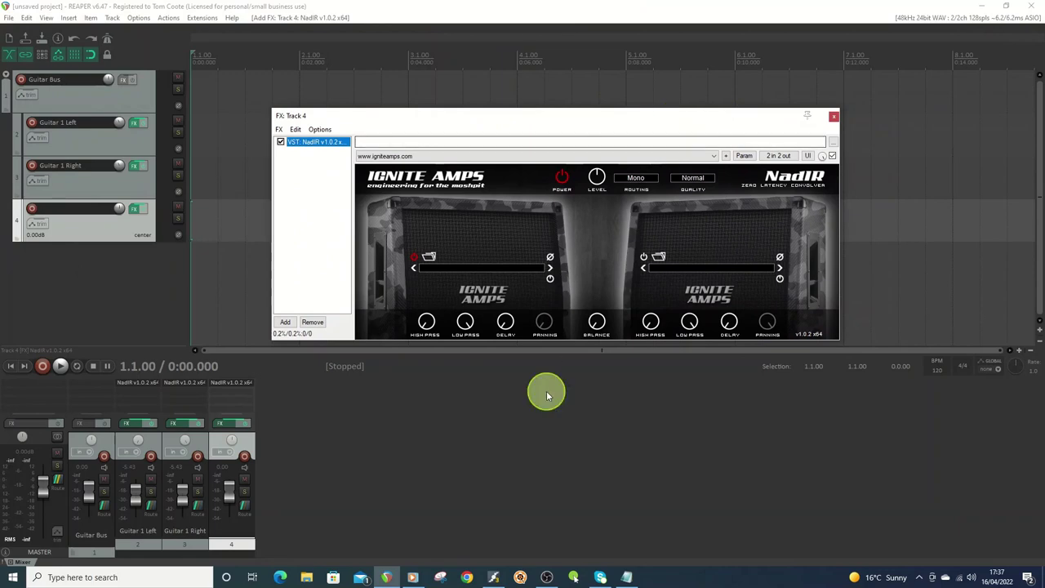
pyautogui.click(429, 256)
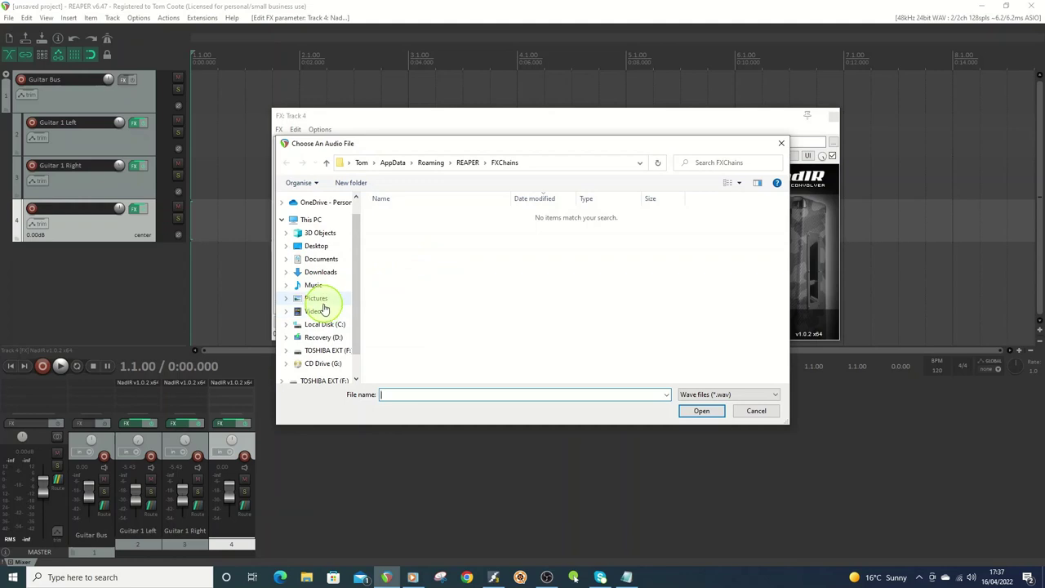
# - Load BEST IR IN THE WORLD.wav from Impulse Responses > ML Sound Labs into track 4's left cab and close the FX window
pyautogui.click(320, 259)
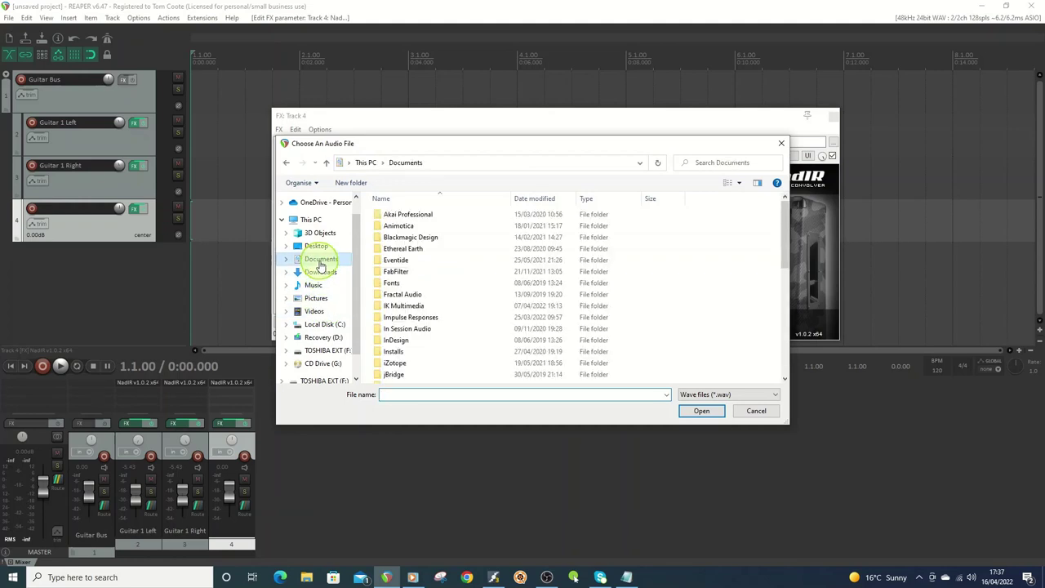
pyautogui.doubleClick(396, 317)
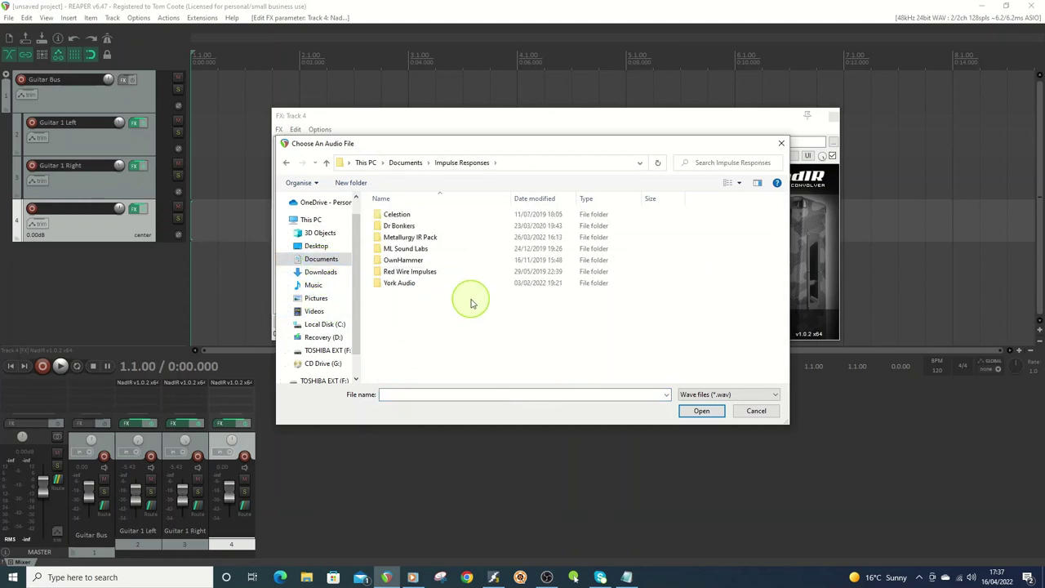
pyautogui.doubleClick(381, 249)
pyautogui.doubleClick(381, 216)
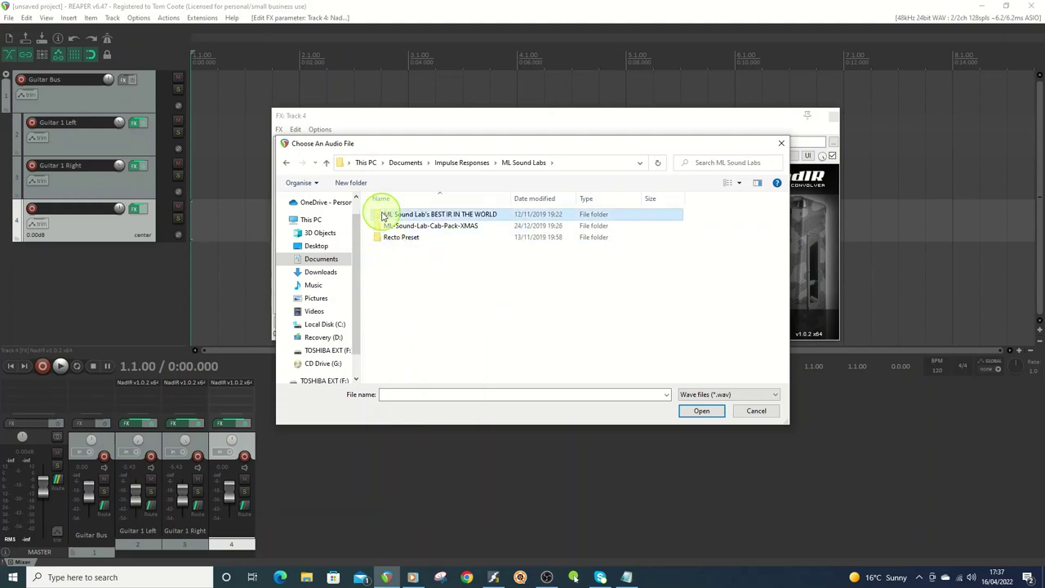
pyautogui.doubleClick(379, 216)
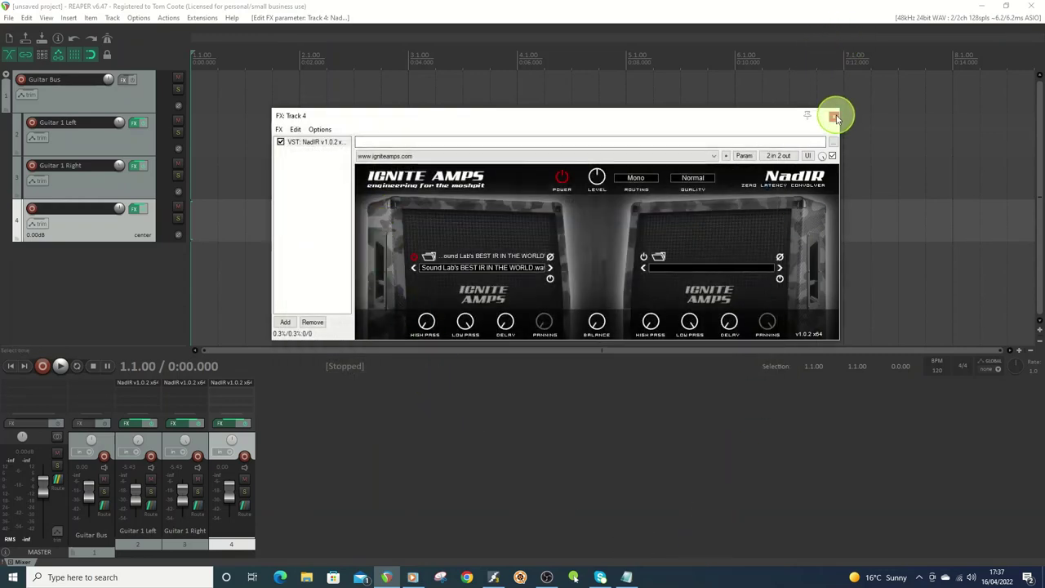
pyautogui.click(834, 116)
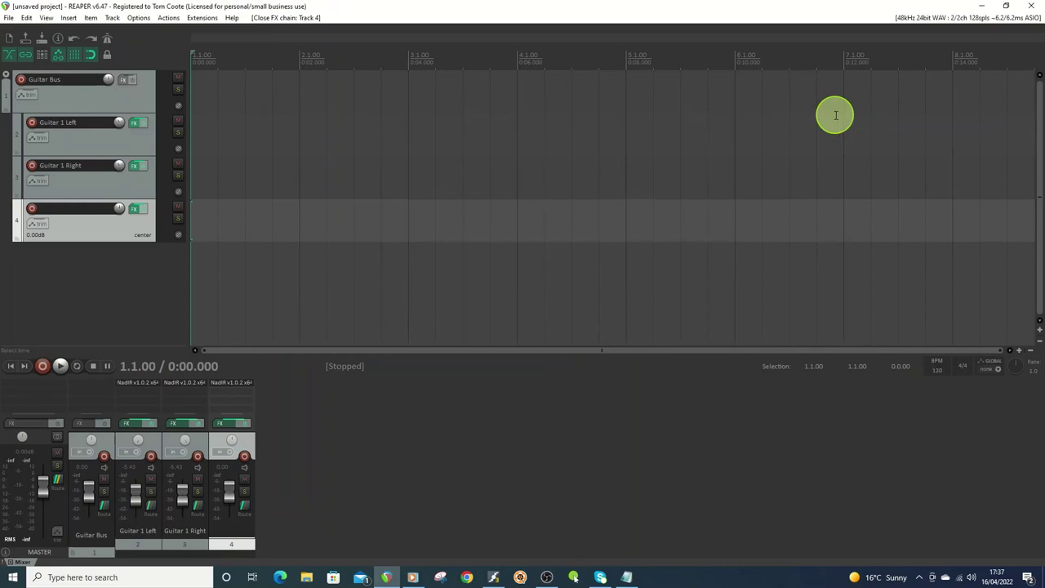
pyautogui.rightClick(66, 234)
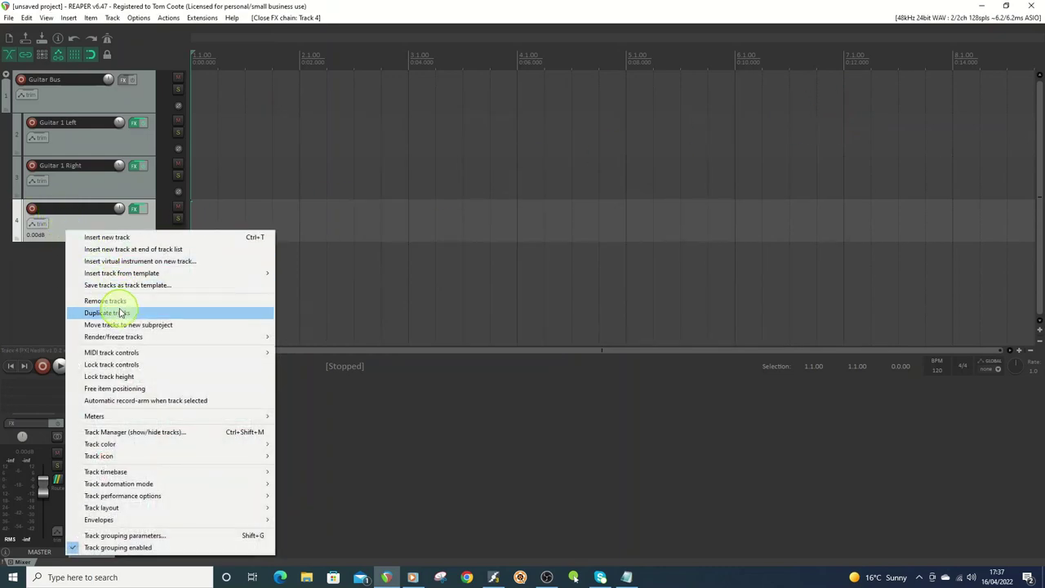
# - Duplicate track 4 into track 5 and rename Guitar 1 Right to 'Guitar 2 Right'
pyautogui.click(121, 313)
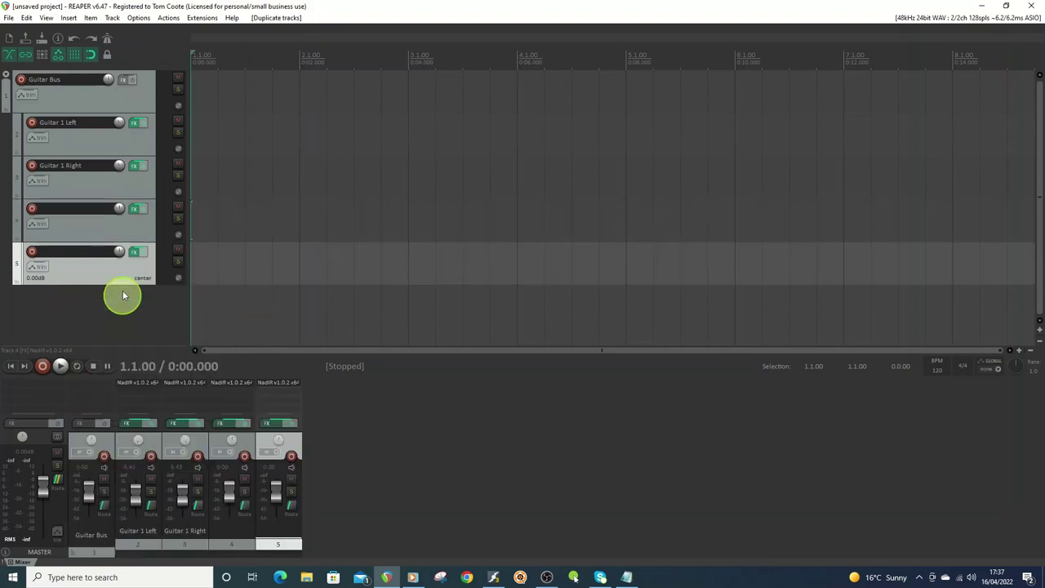
pyautogui.doubleClick(71, 209)
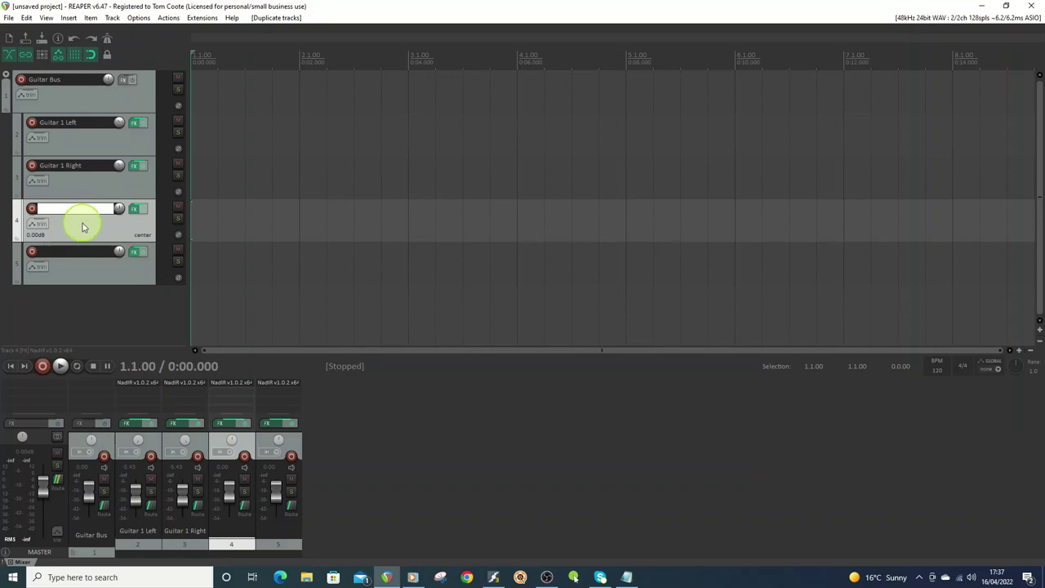
pyautogui.doubleClick(65, 166)
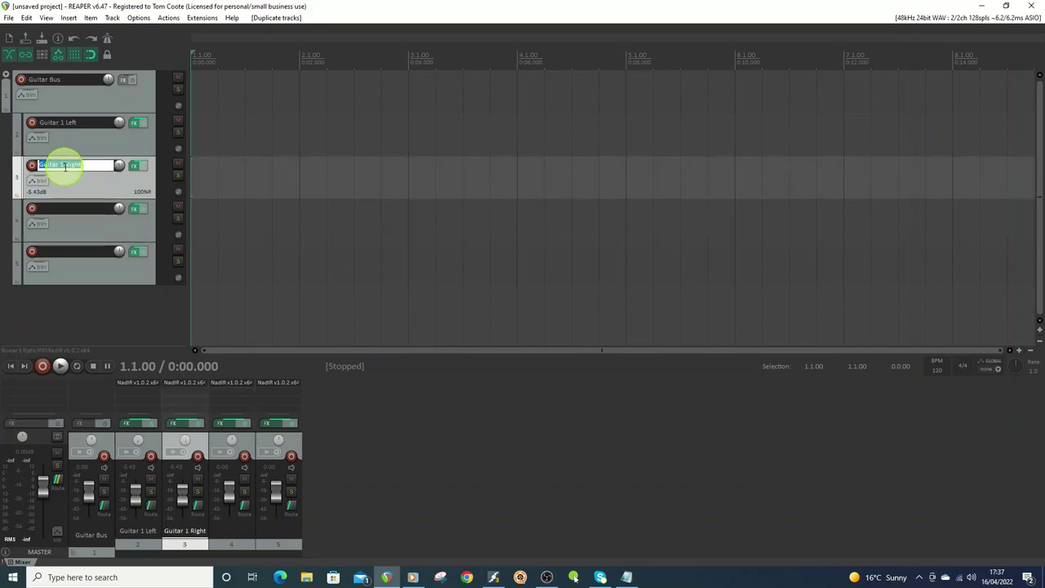
pyautogui.click(66, 165)
pyautogui.press('BackSpace')
pyautogui.write('2')
# - Name track 4 'Guitar 3 L 70'
pyautogui.doubleClick(62, 208)
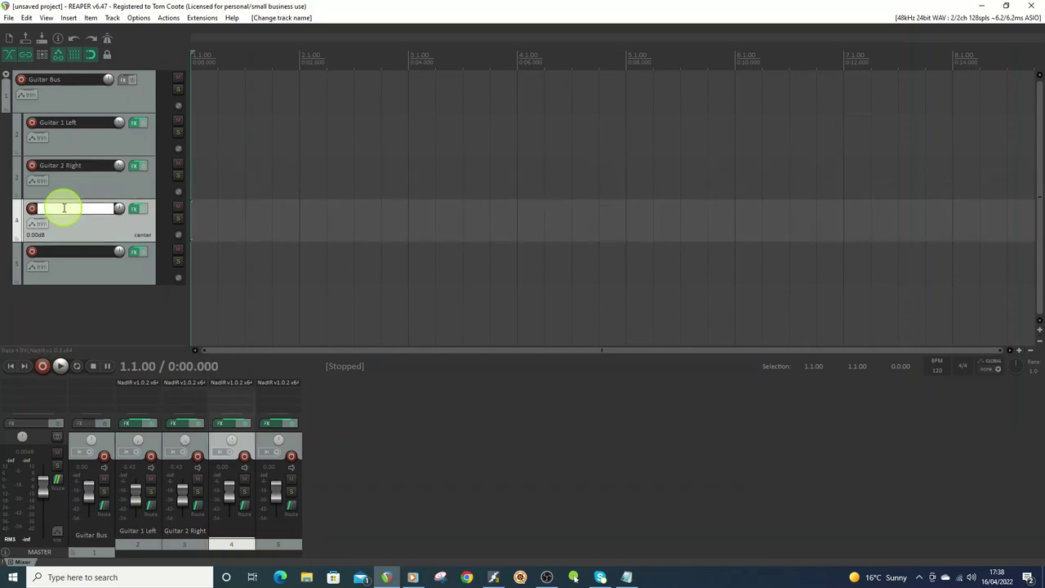
pyautogui.write('Guitar 3 L 70')
pyautogui.press('Return')
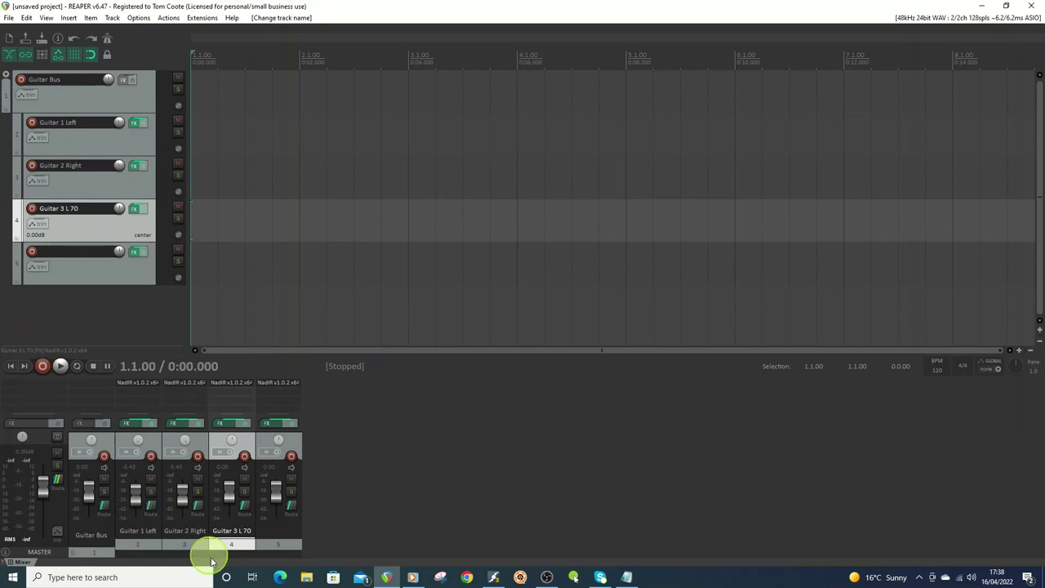
# - Set Guitar 3 L 70 to -8.32 dB and pan it 70% left
pyautogui.moveTo(231, 501); pyautogui.dragTo(274, 497)
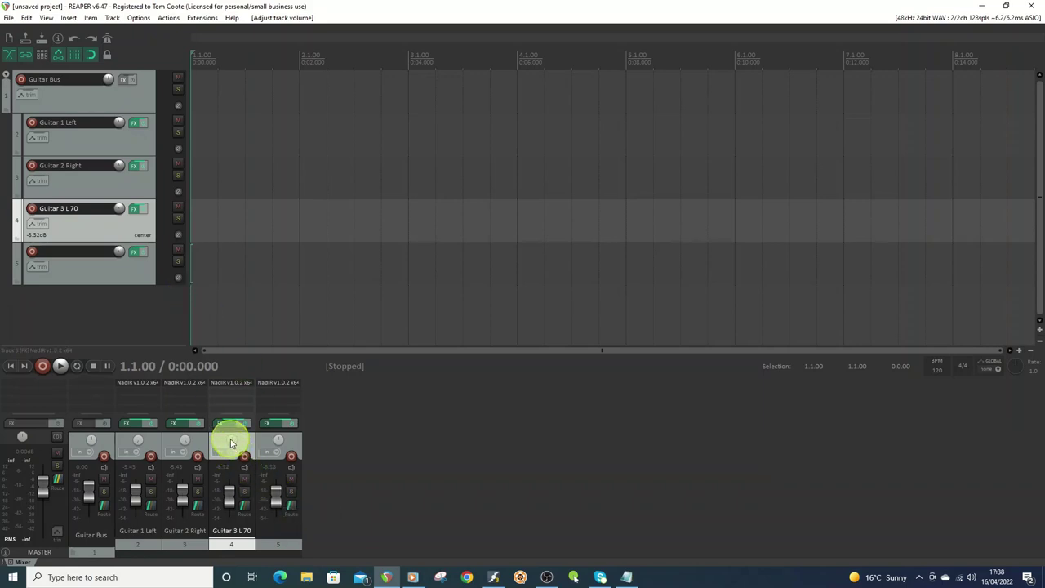
pyautogui.scroll(-5, 229, 440)
pyautogui.scroll(-3, 231, 440)
pyautogui.scroll(-1, 231, 440)
pyautogui.scroll(2, 231, 440)
# - Pan track 5 to about 70% right
pyautogui.click(66, 250)
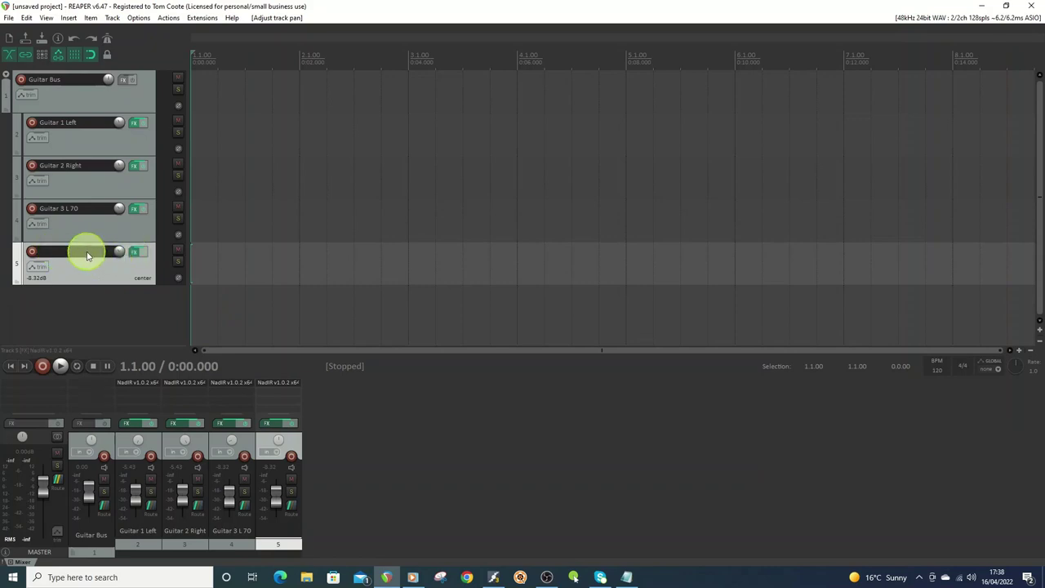
pyautogui.moveTo(276, 443); pyautogui.dragTo(276, 432)
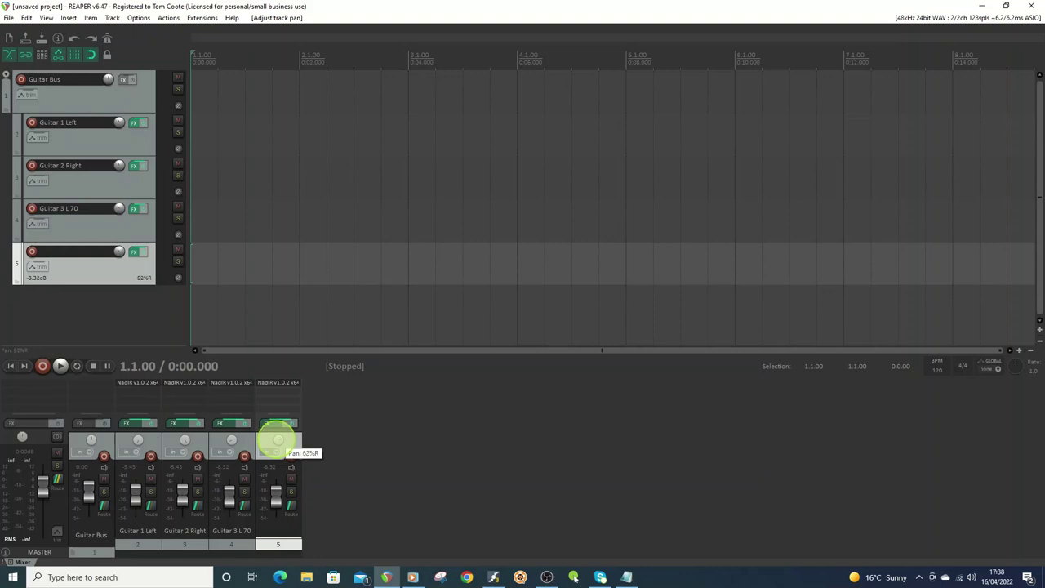
pyautogui.moveTo(277, 441); pyautogui.dragTo(276, 440)
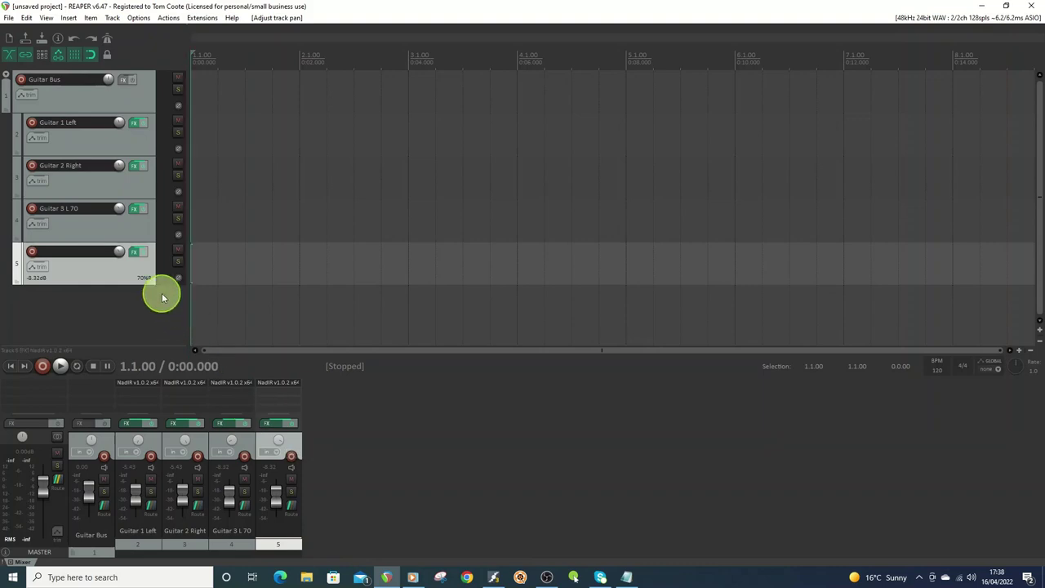
# - Load York Audio's YA MES 212 V30 57-1.wav (48k Minimum Phase Singles) into track 5's NadIR, then close it
pyautogui.click(135, 255)
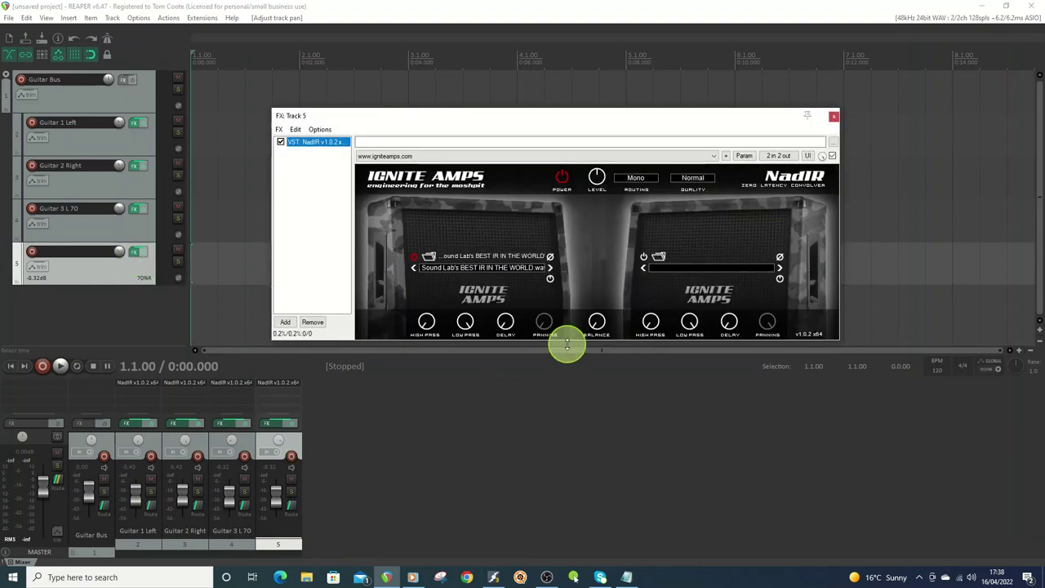
pyautogui.click(429, 256)
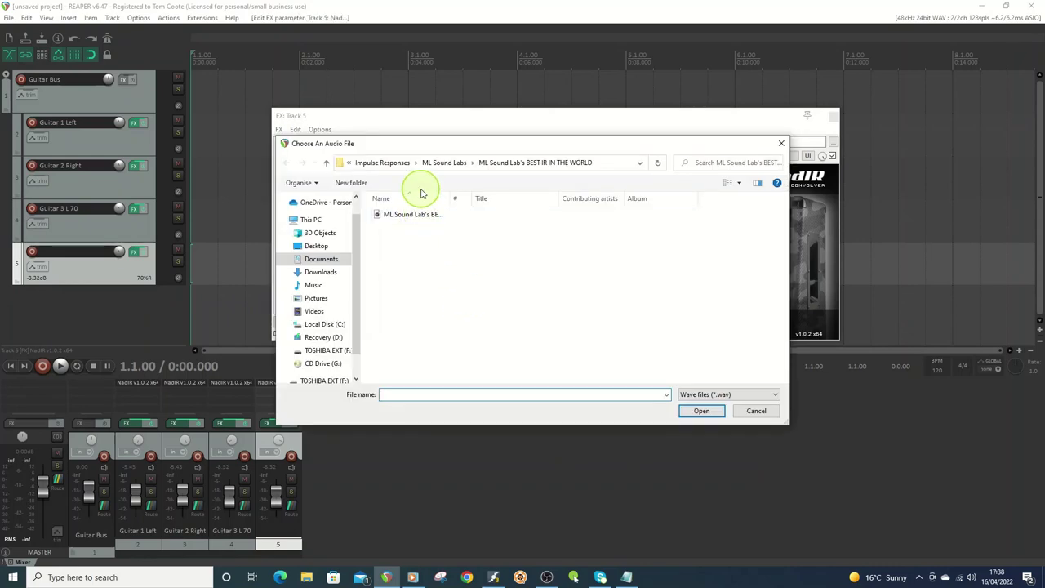
pyautogui.click(382, 163)
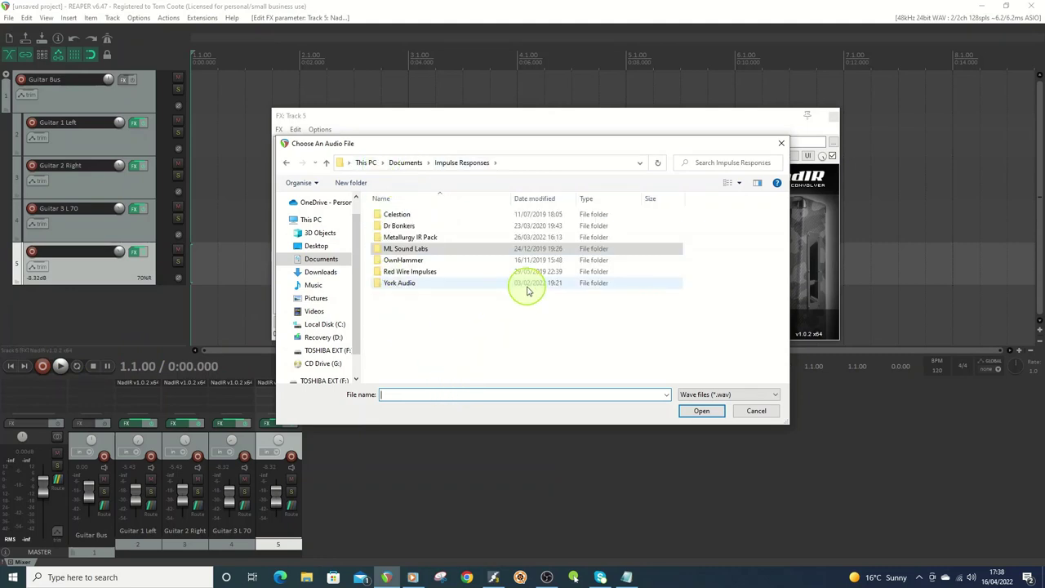
pyautogui.click(379, 283)
pyautogui.doubleClick(378, 283)
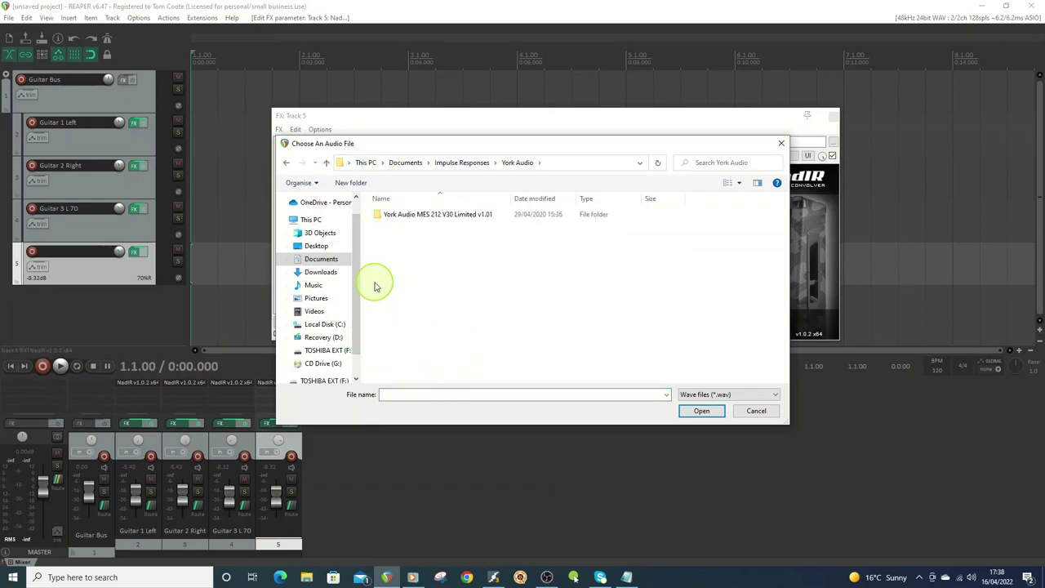
pyautogui.doubleClick(380, 215)
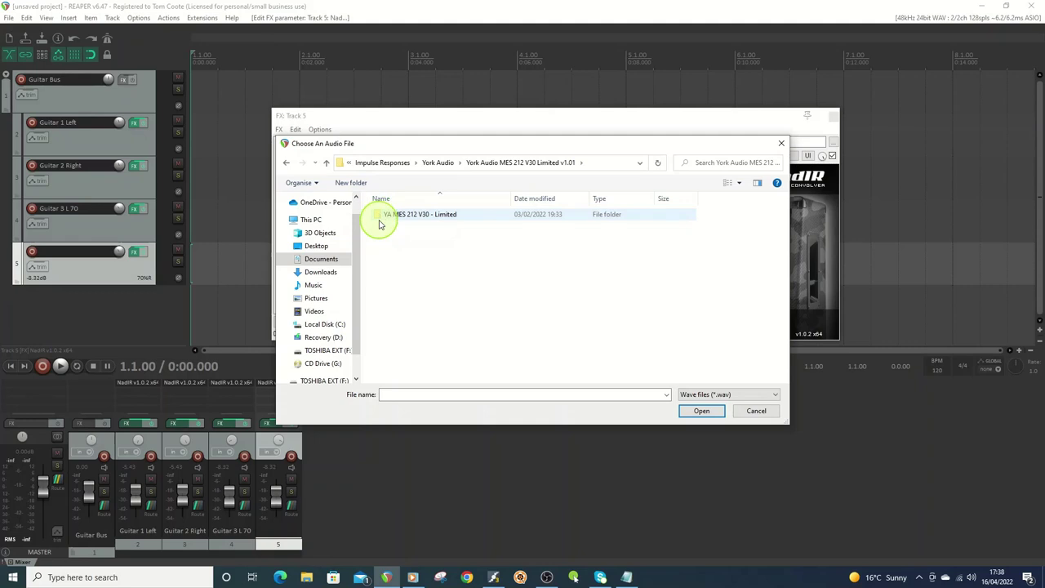
pyautogui.doubleClick(382, 215)
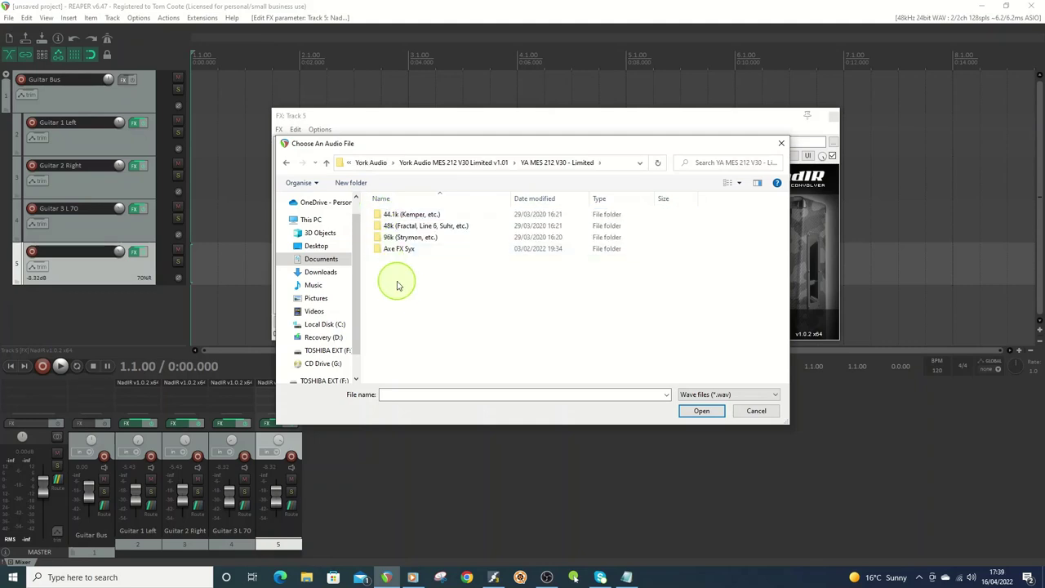
pyautogui.doubleClick(381, 229)
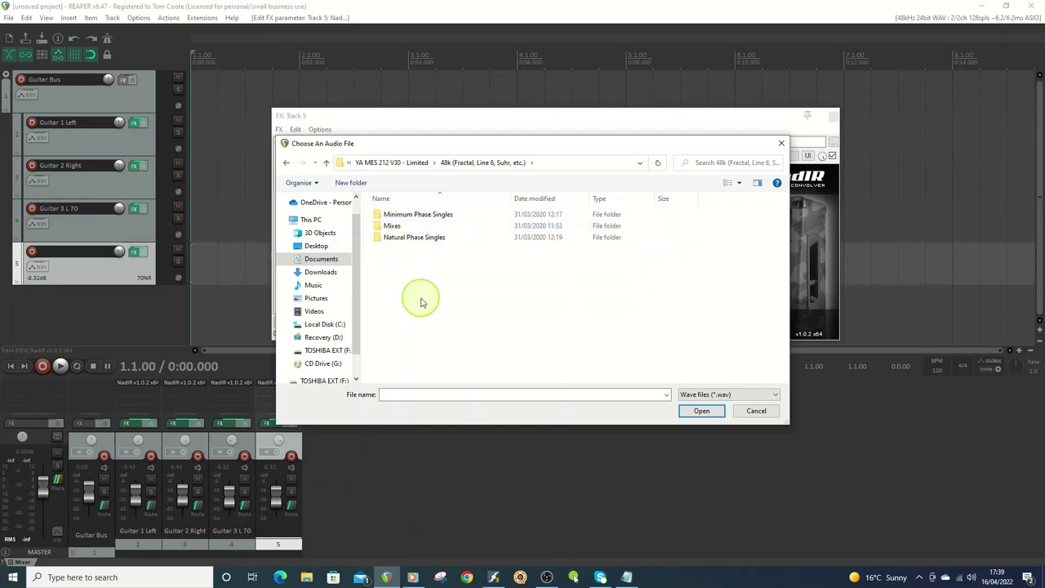
pyautogui.doubleClick(380, 217)
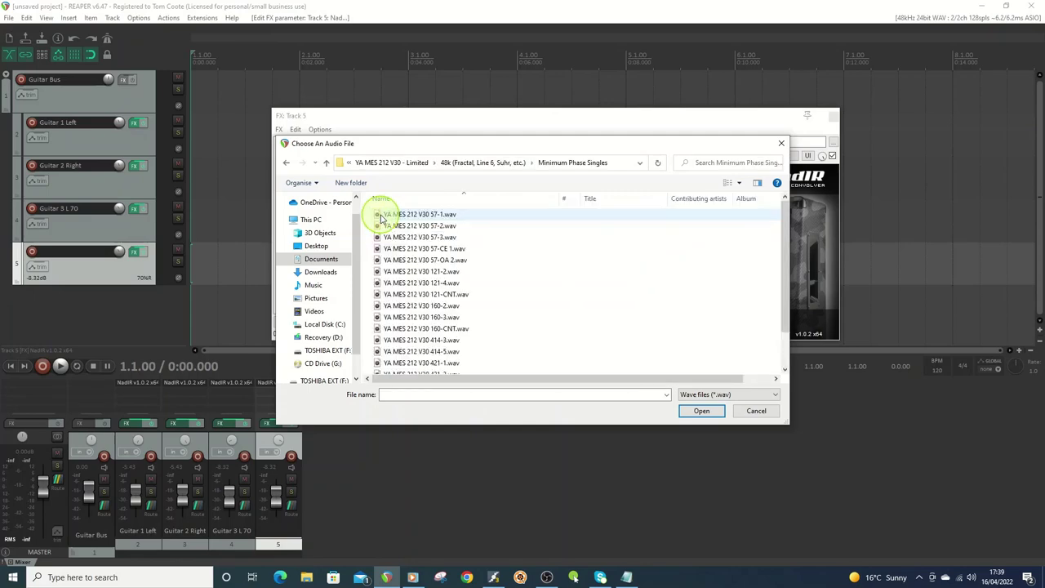
pyautogui.doubleClick(380, 218)
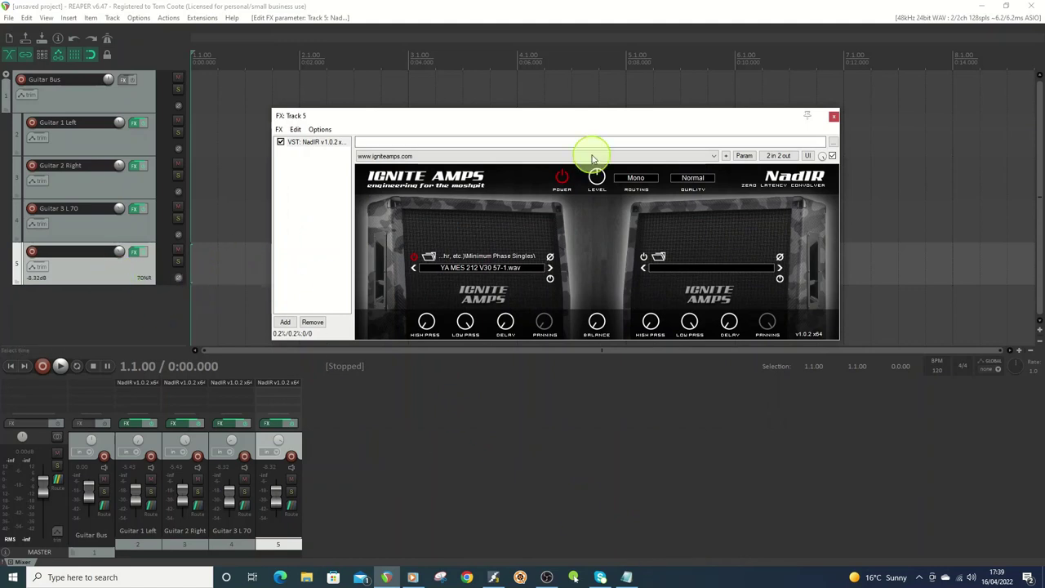
pyautogui.click(835, 118)
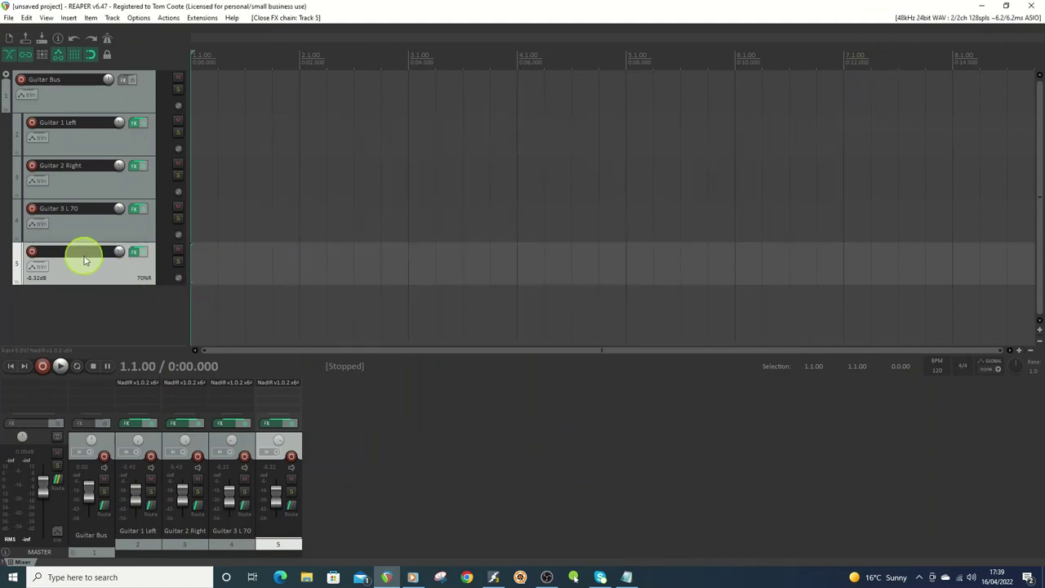
# - Rename track 5 to 'Guitar 4 R 70'
pyautogui.doubleClick(58, 252)
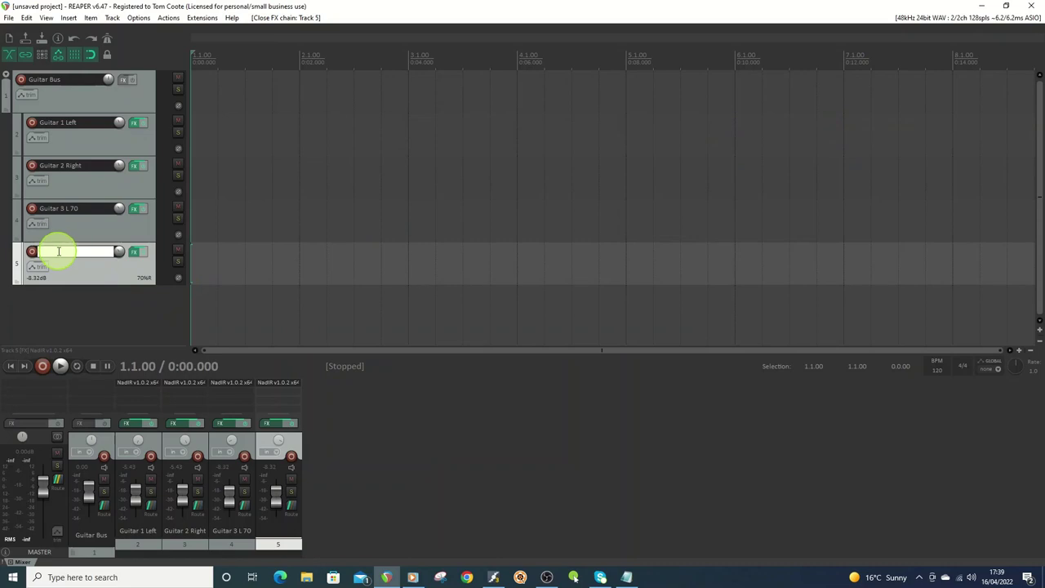
pyautogui.write('Guitar 4 R 70')
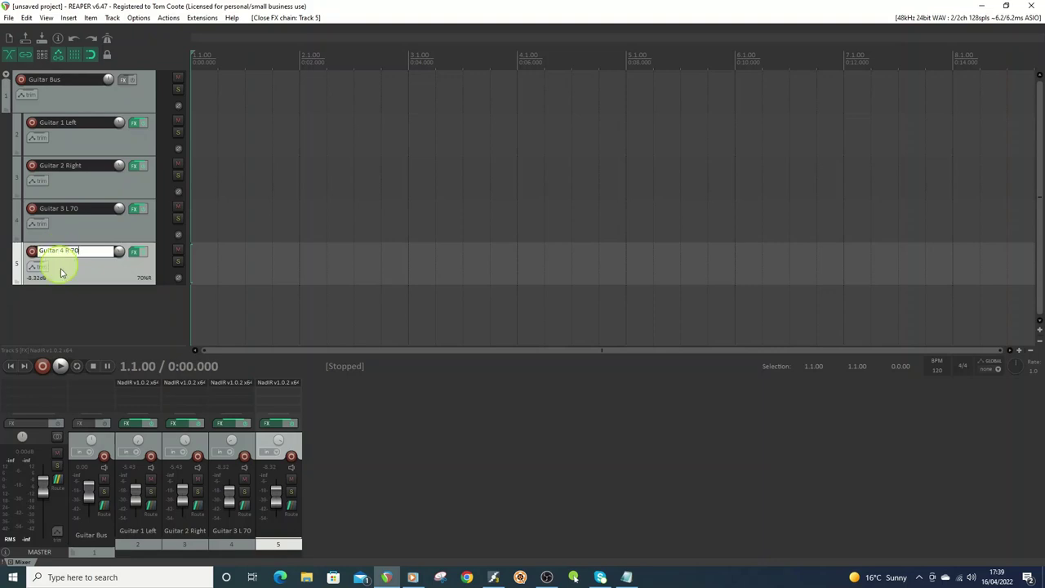
pyautogui.click(73, 311)
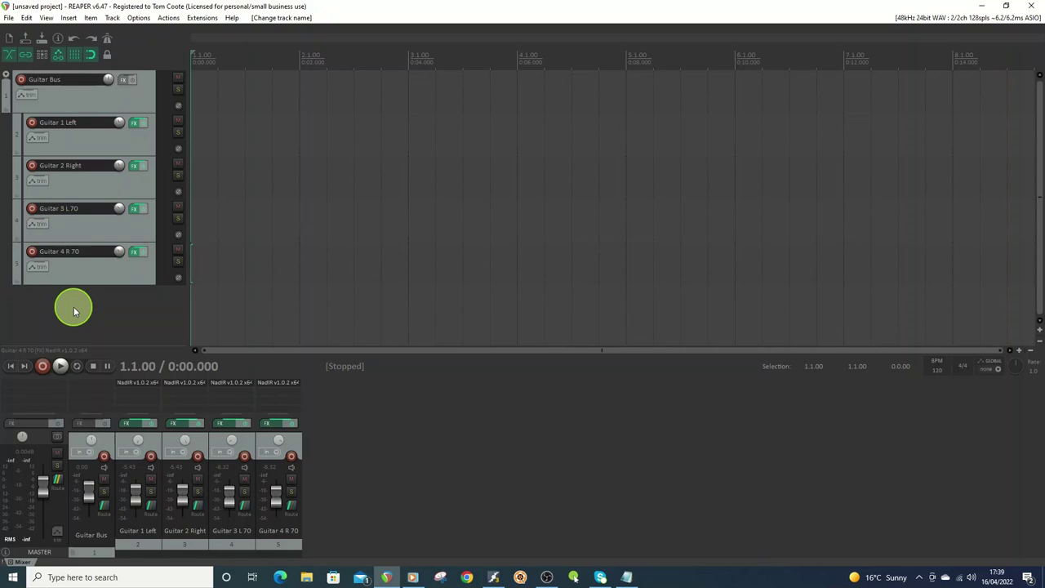
# - Give the Guitar Bus track a custom orange colour (RGB 255, 128, 64)
pyautogui.rightClick(101, 97)
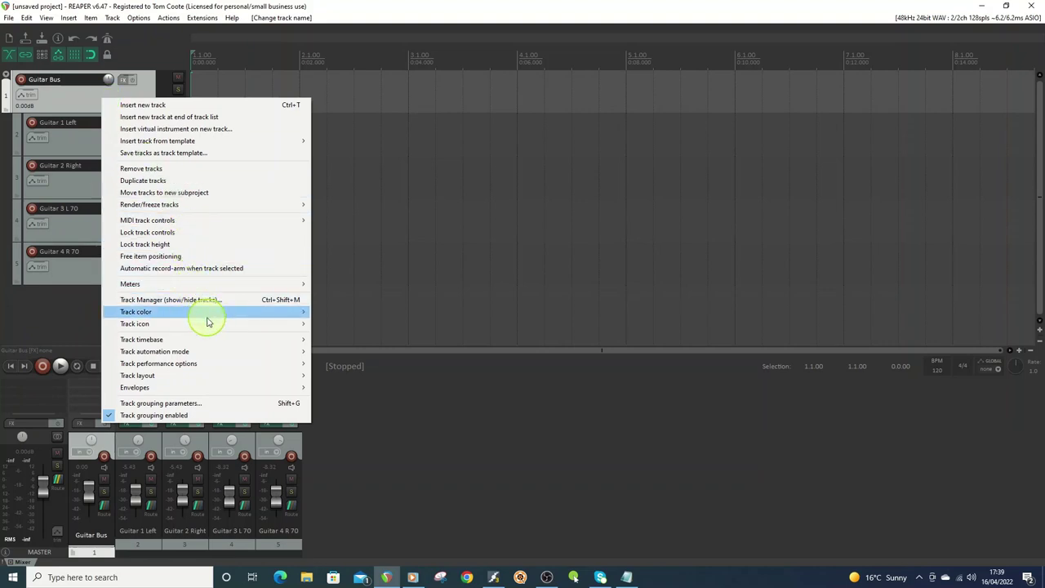
pyautogui.moveTo(298, 315)
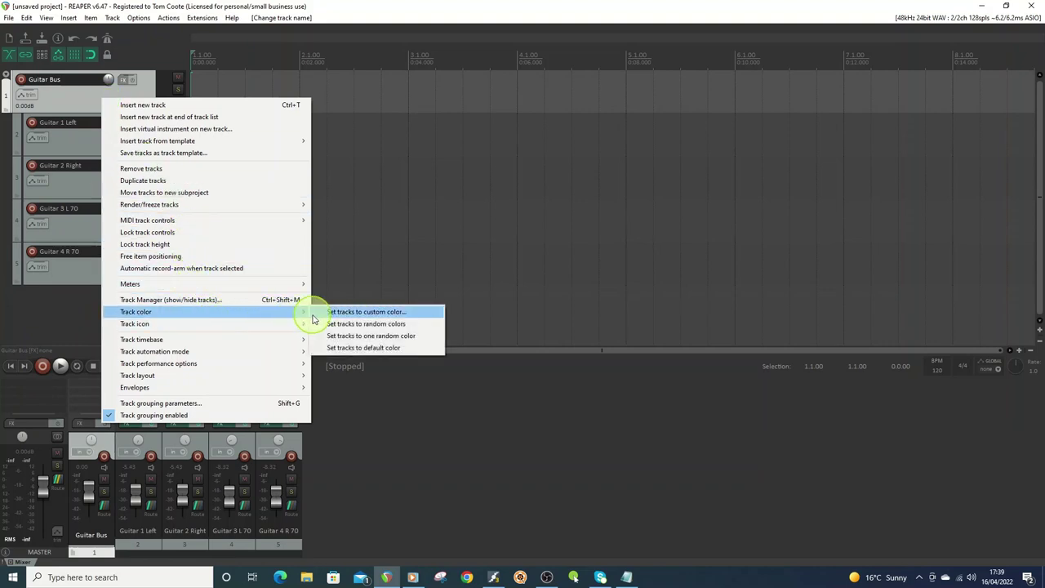
pyautogui.click(384, 313)
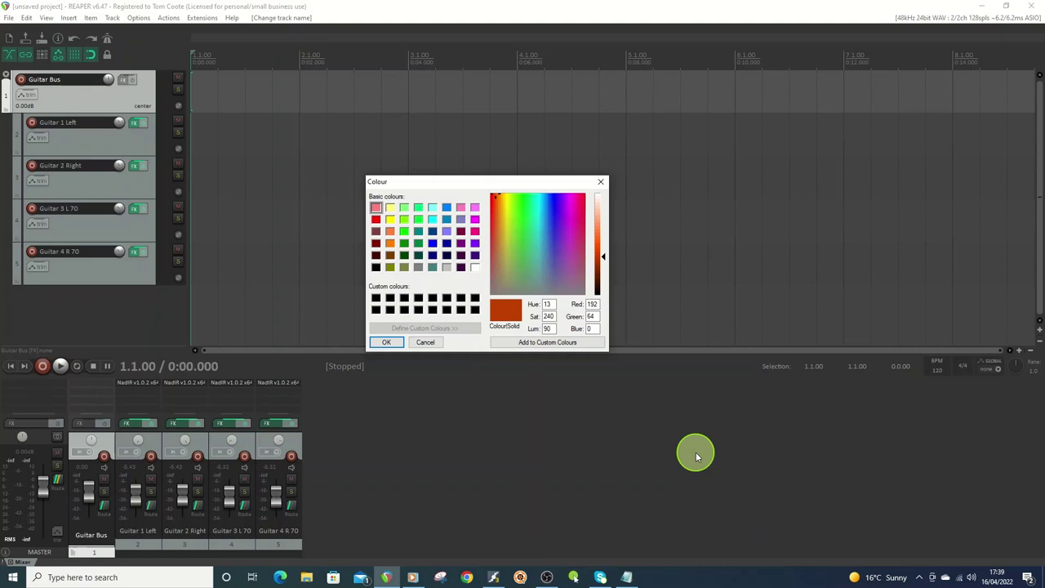
pyautogui.click(390, 232)
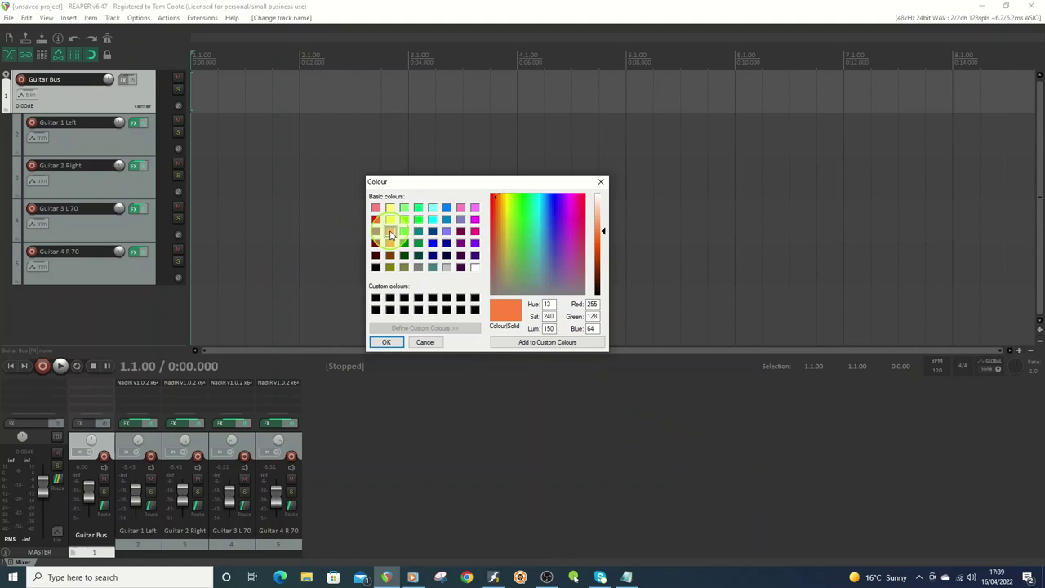
pyautogui.click(390, 344)
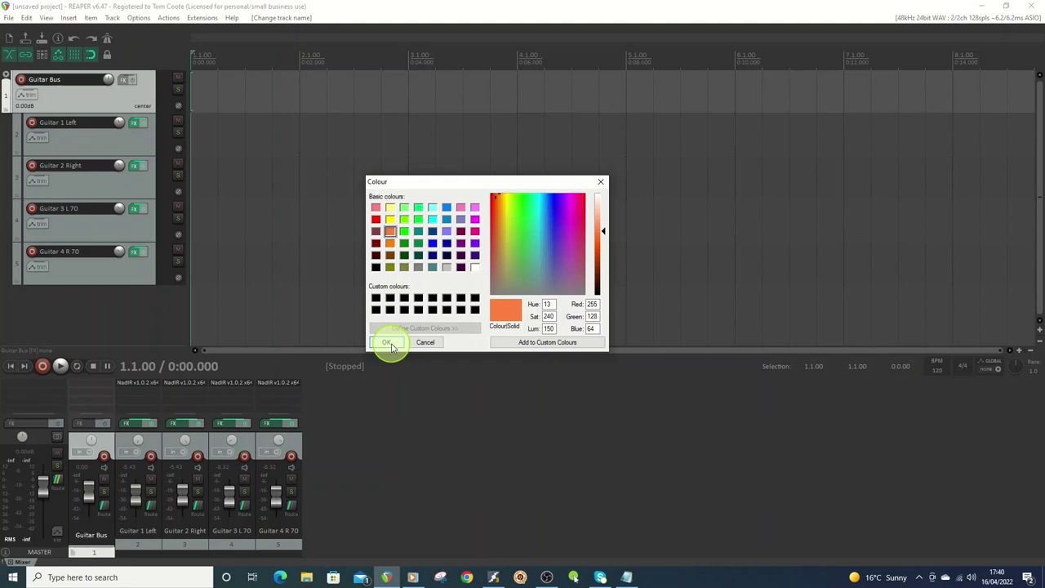
pyautogui.click(390, 344)
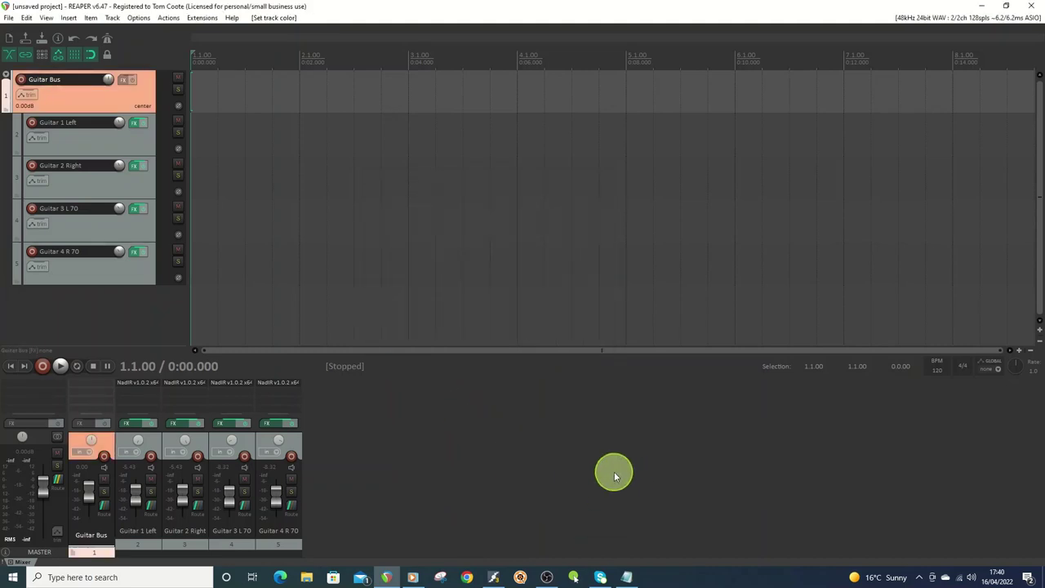
# - Load the 'Guitar Bus basic.RfxChain' FX chain onto the Guitar Bus and view ReaEQ's settings
pyautogui.click(125, 82)
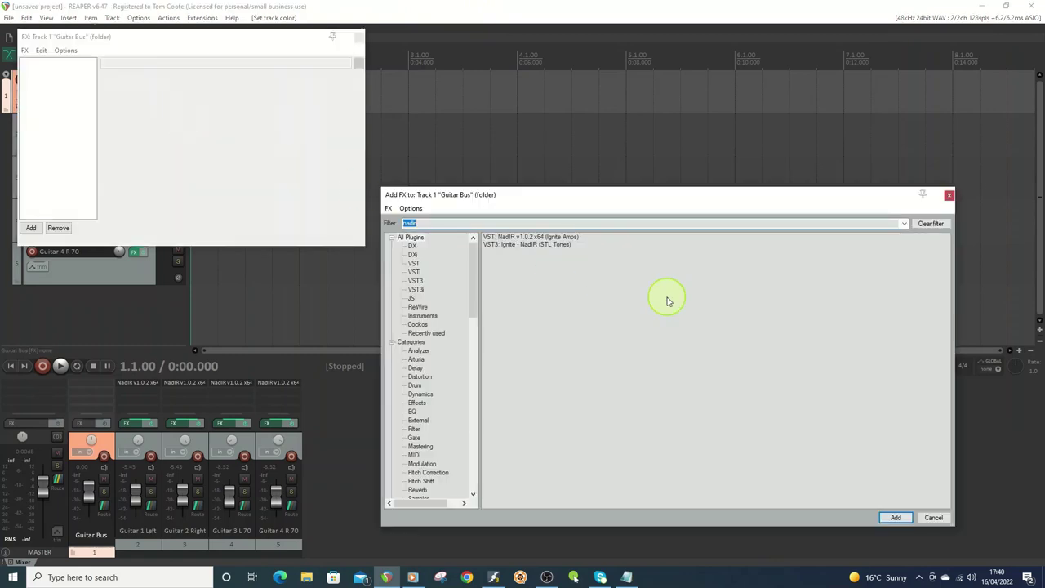
pyautogui.click(949, 195)
pyautogui.click(140, 46)
pyautogui.moveTo(141, 46); pyautogui.dragTo(415, 61)
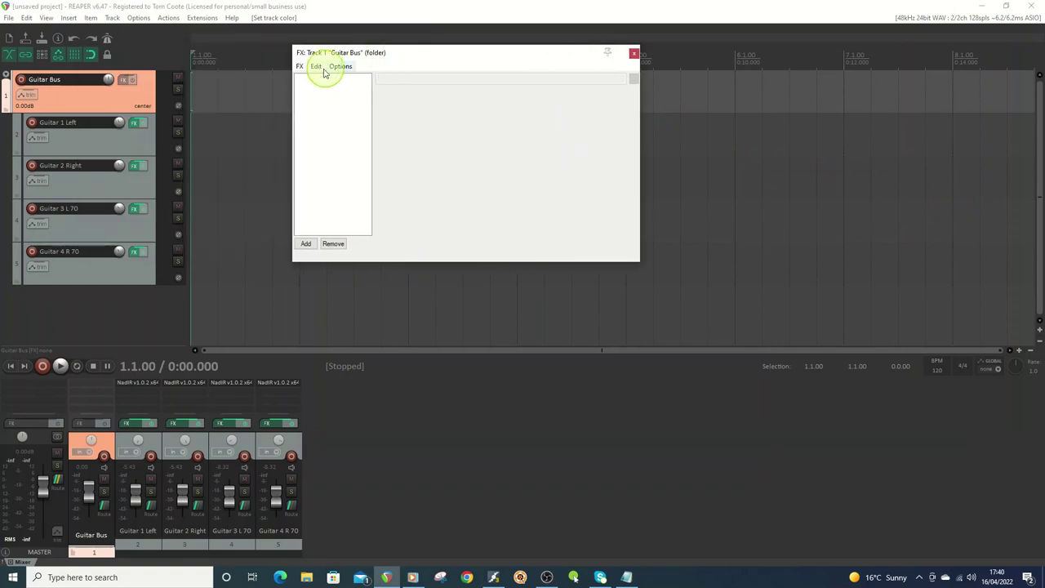
pyautogui.click(300, 67)
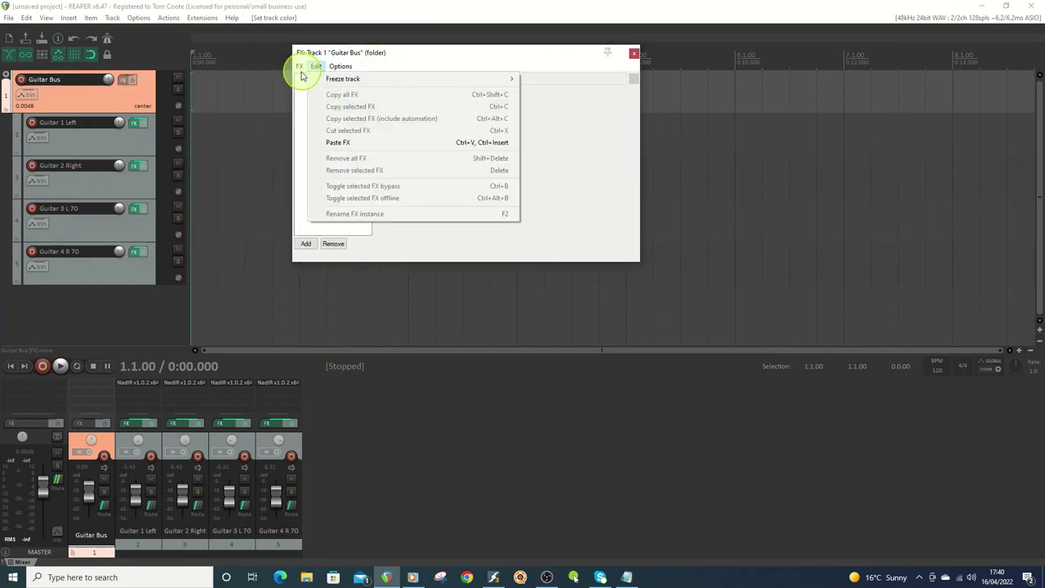
pyautogui.click(324, 104)
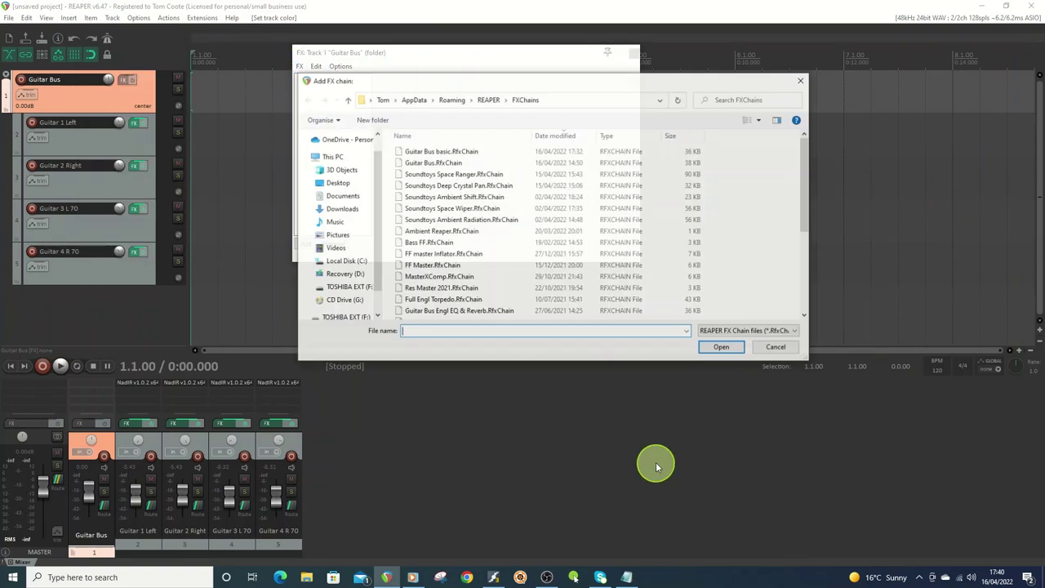
pyautogui.doubleClick(443, 151)
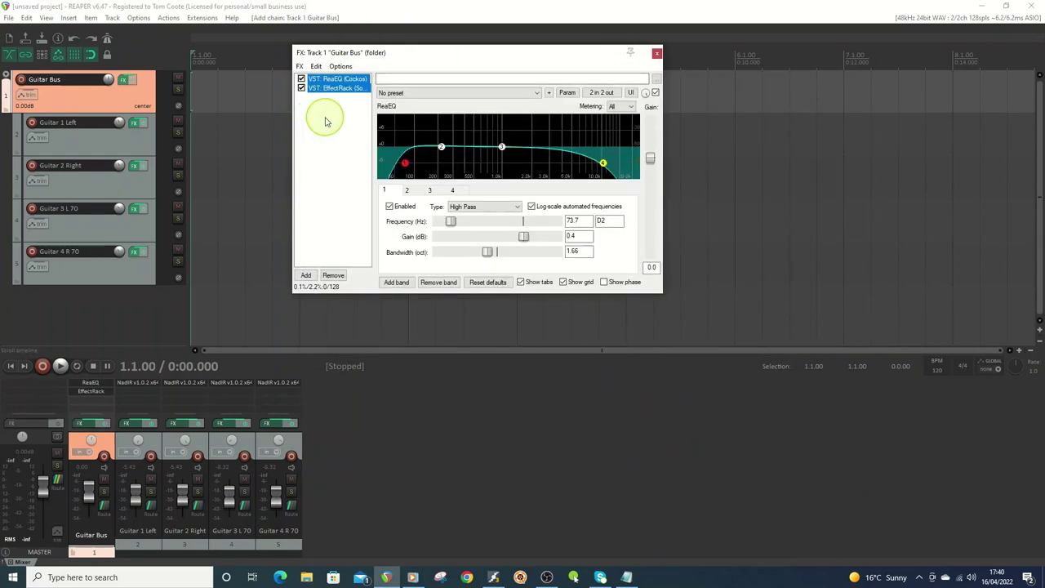
pyautogui.click(334, 78)
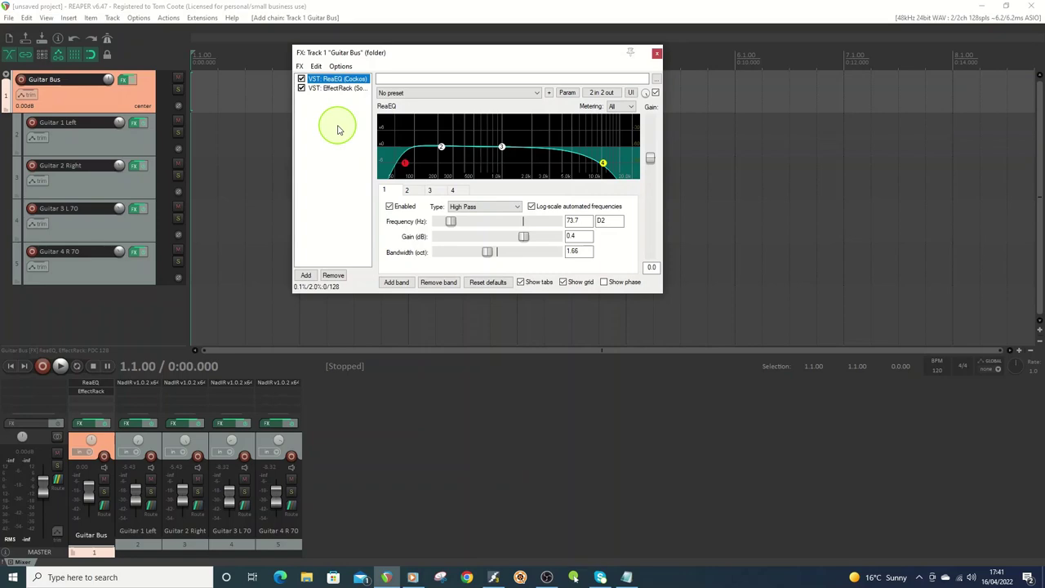
# - Show EffectRack, keep its Medium Bright Room preset, and scroll down to the SIE-Q module
pyautogui.click(332, 89)
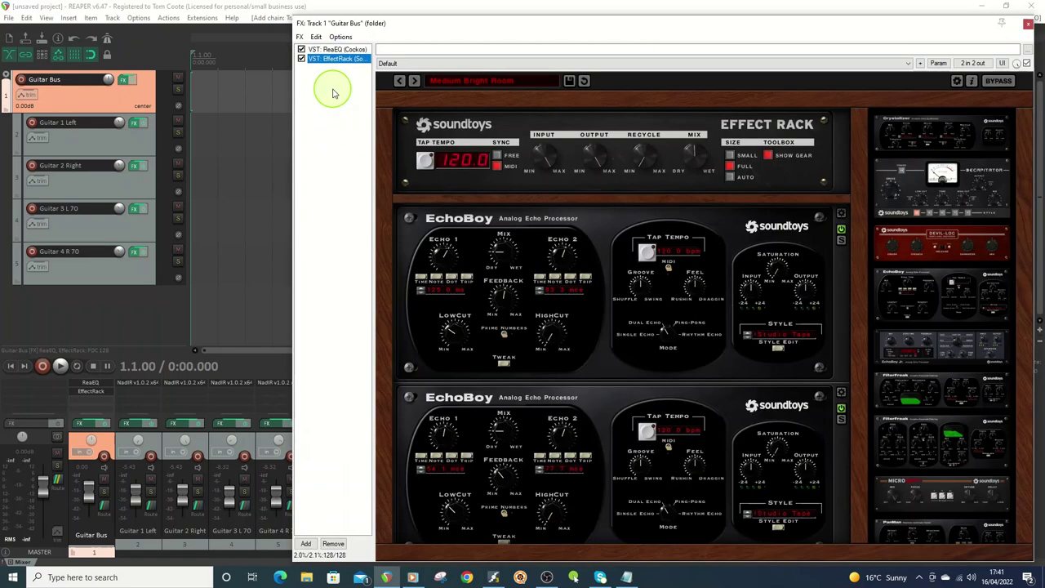
pyautogui.moveTo(450, 27); pyautogui.dragTo(386, 27)
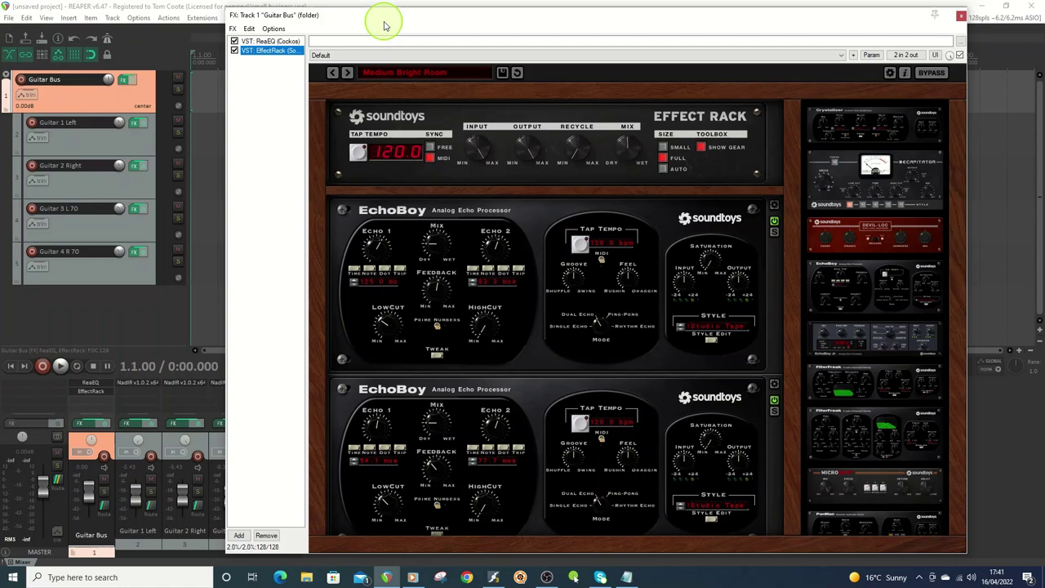
pyautogui.click(457, 71)
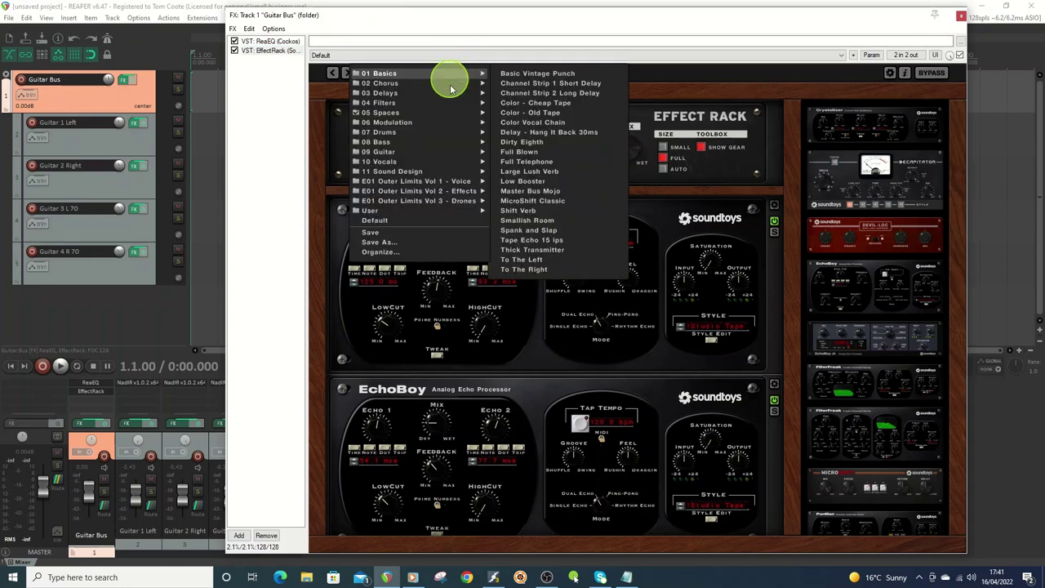
pyautogui.moveTo(447, 112)
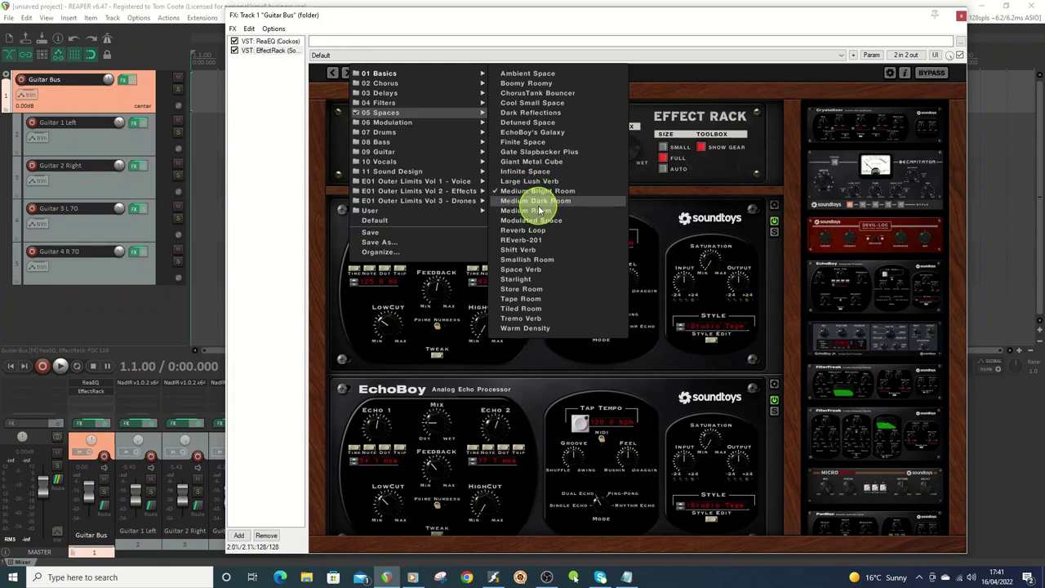
pyautogui.click(321, 255)
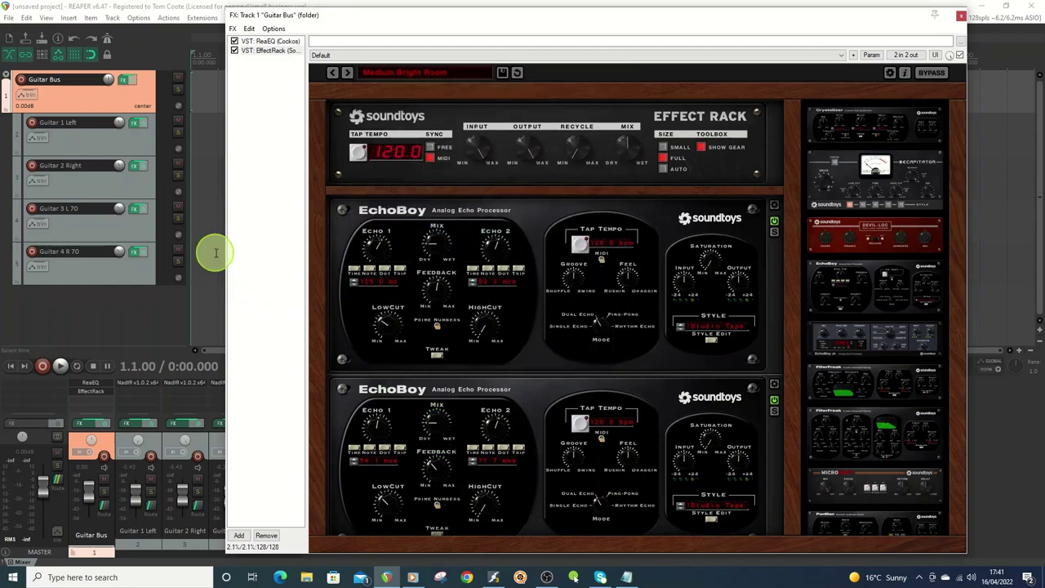
pyautogui.moveTo(792, 220); pyautogui.dragTo(800, 422)
pyautogui.moveTo(689, 17); pyautogui.dragTo(646, 17)
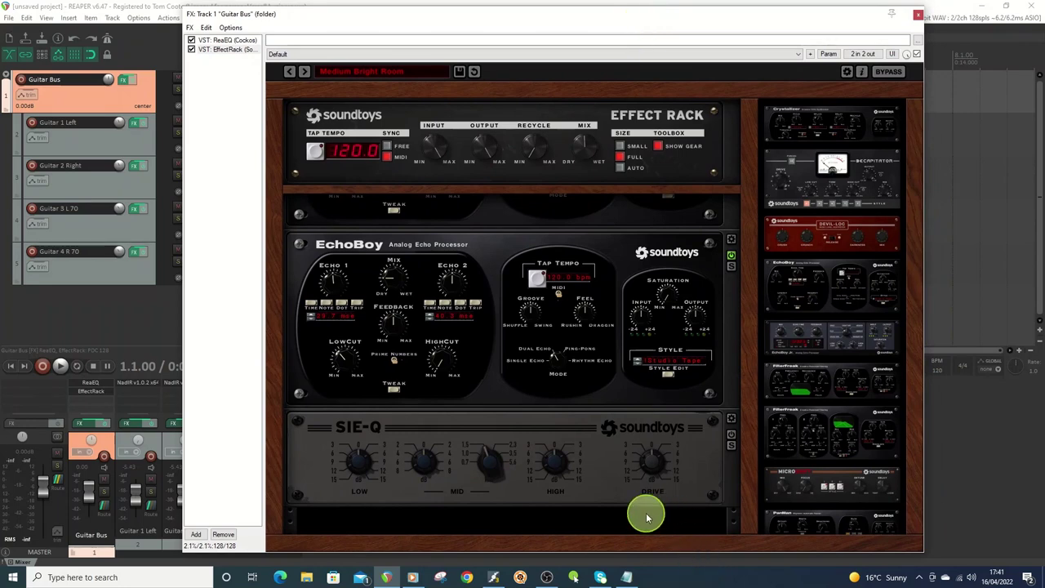
pyautogui.click(731, 434)
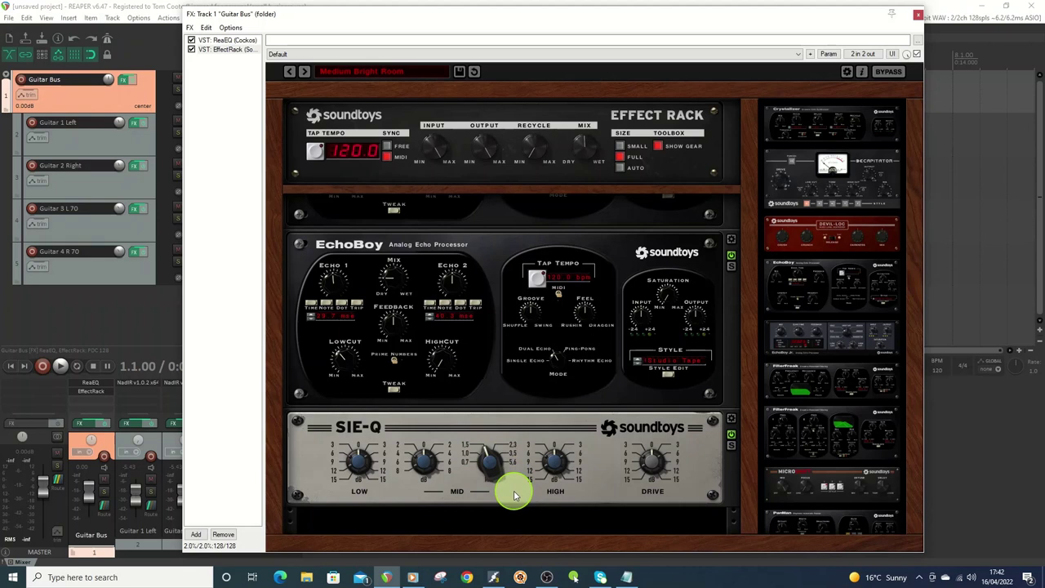
pyautogui.click(731, 434)
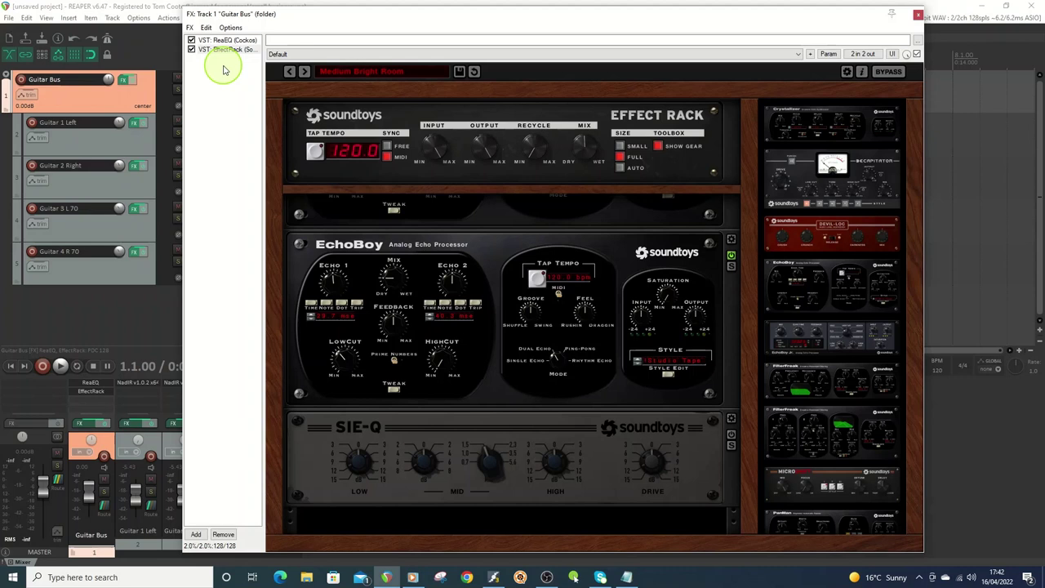
# - Bypass EffectRack and add ReaVerbate to the Guitar Bus chain
pyautogui.click(191, 49)
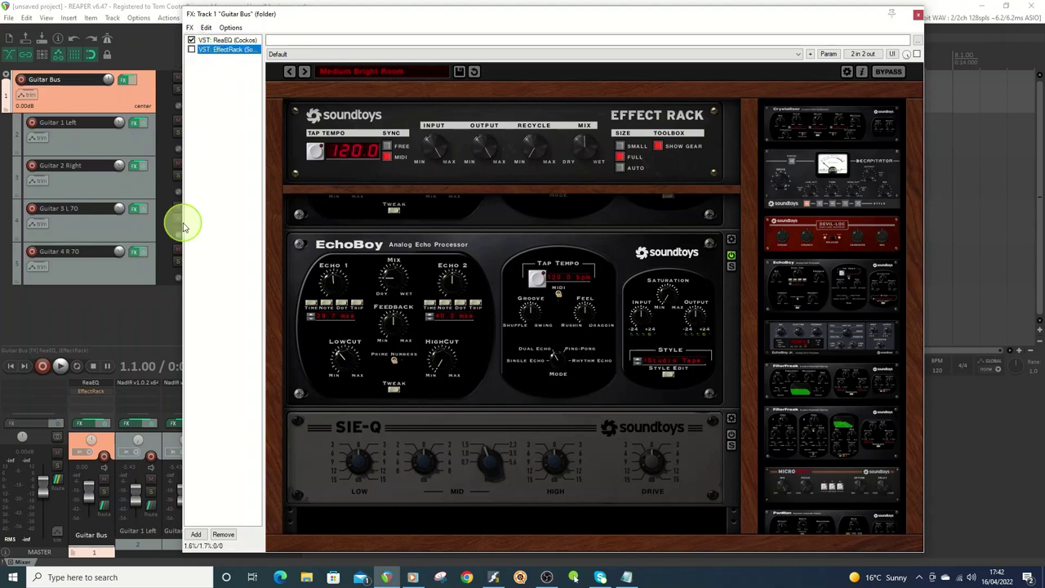
pyautogui.click(198, 535)
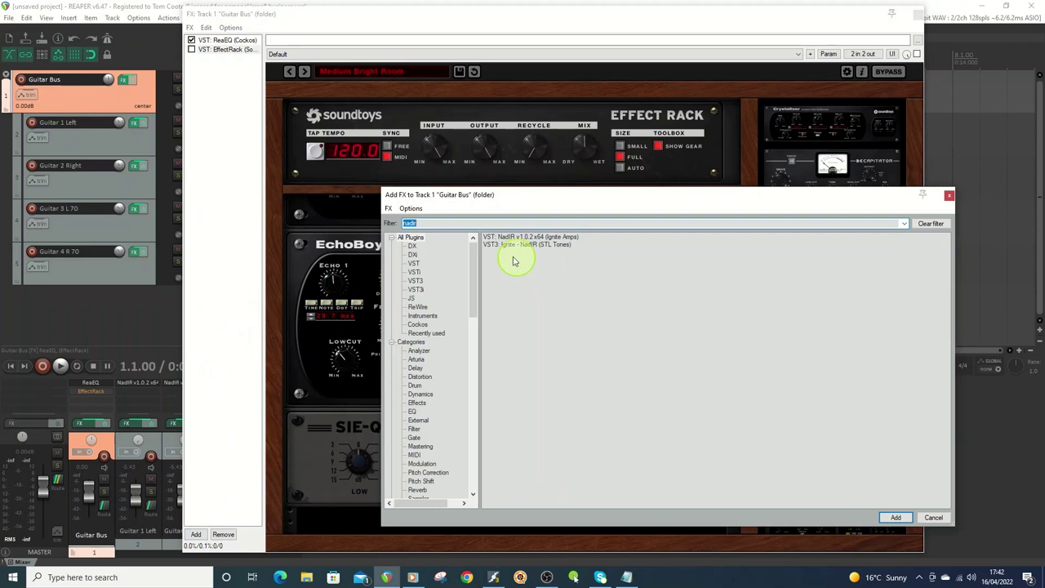
pyautogui.write('reaver')
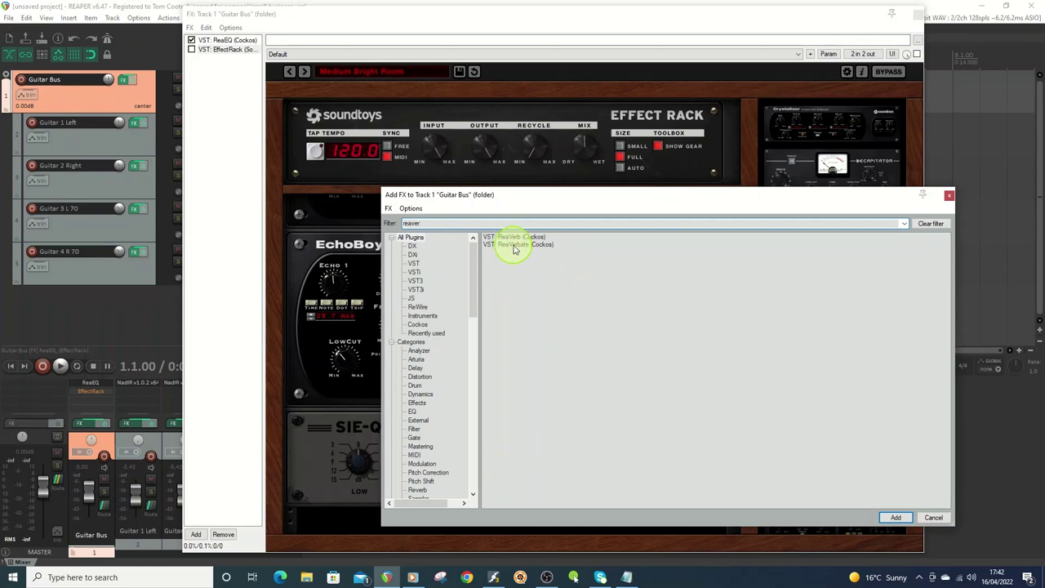
pyautogui.doubleClick(514, 244)
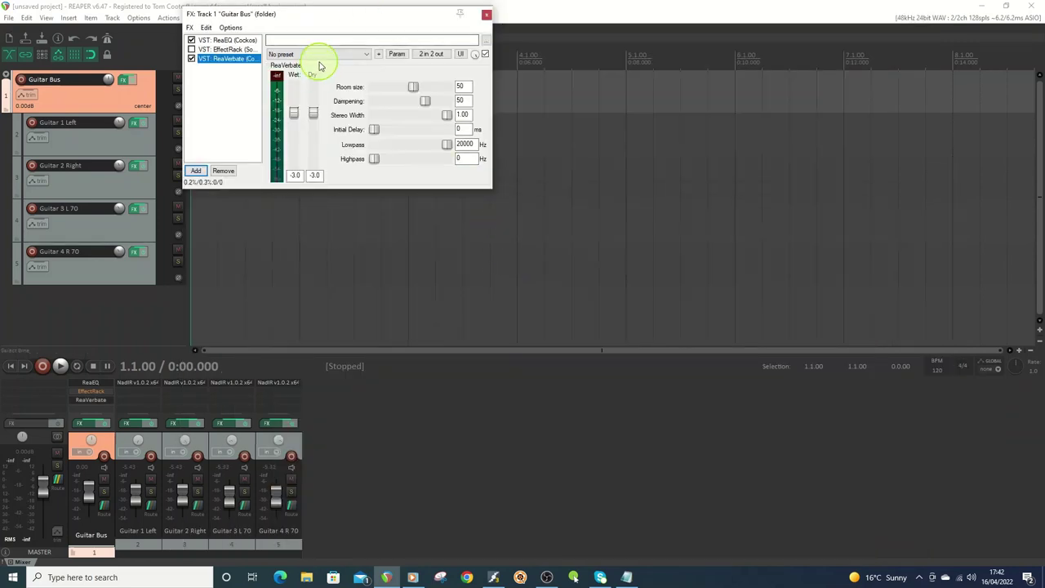
# - Apply ReaVerbate's 'sink - discrete room' preset and close the Guitar Bus FX chain
pyautogui.click(324, 55)
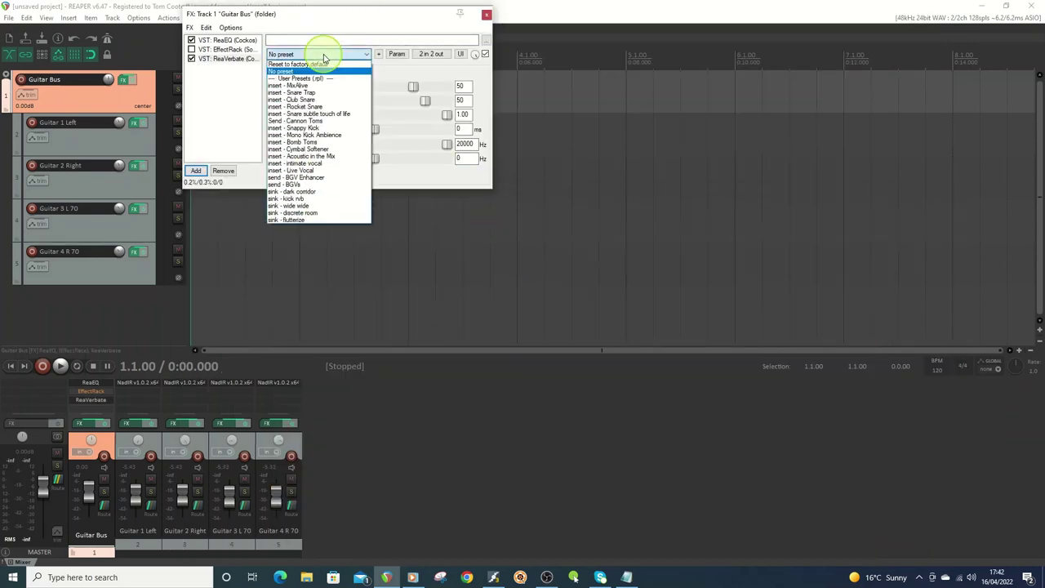
pyautogui.click(316, 212)
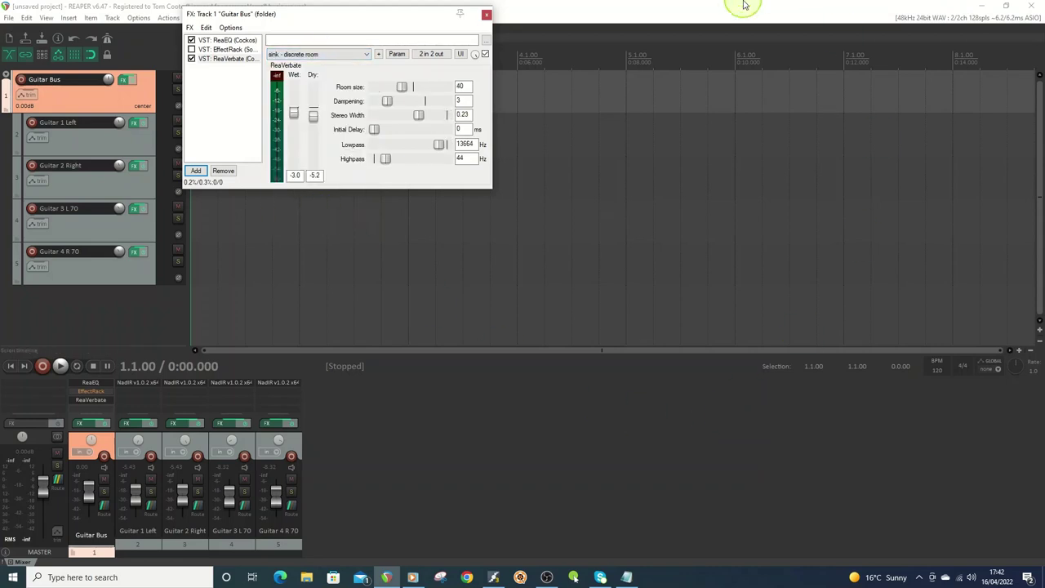
pyautogui.moveTo(356, 19); pyautogui.dragTo(529, 155)
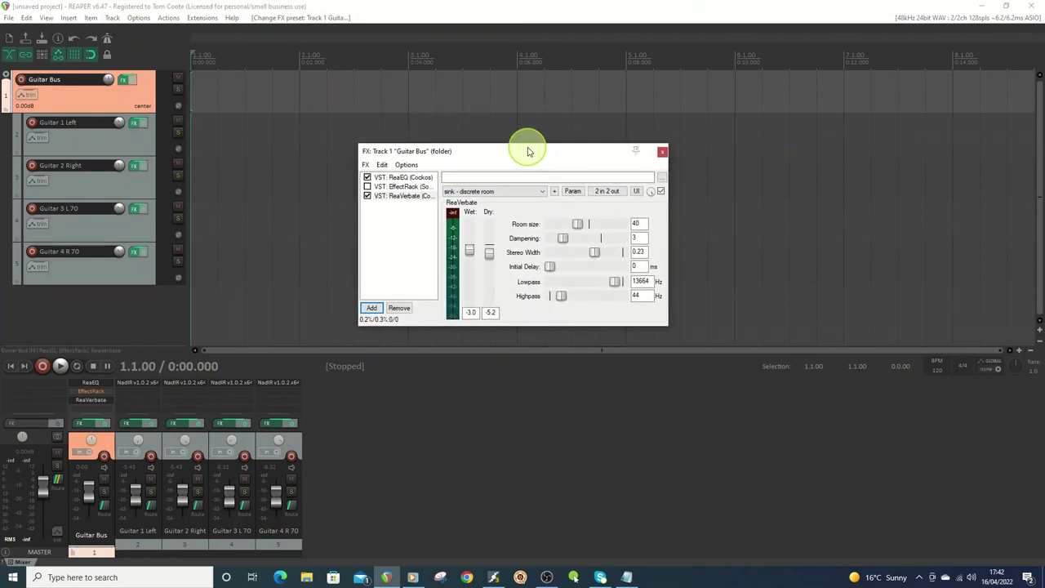
pyautogui.click(662, 155)
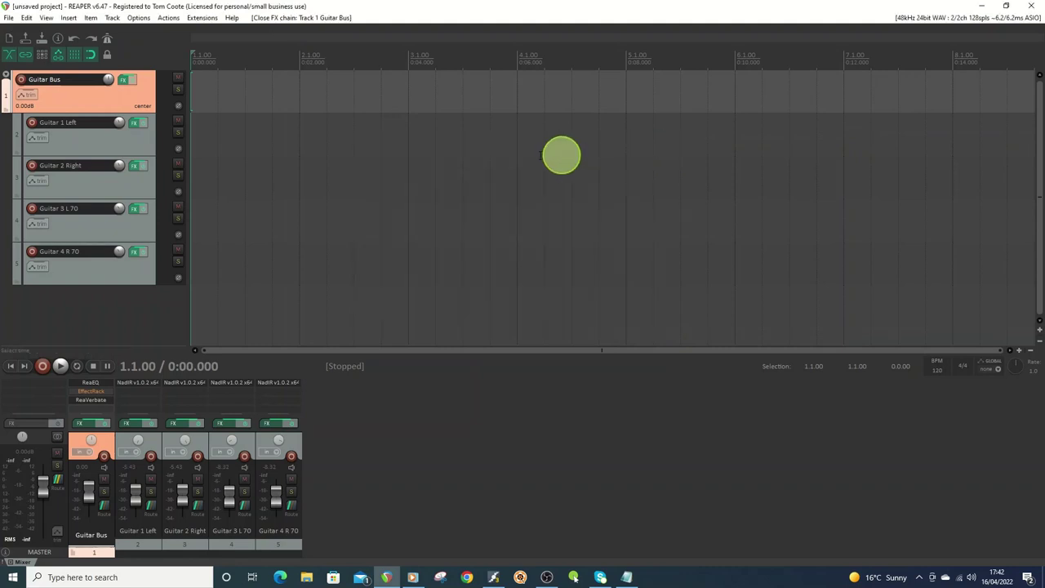
# - Add Guitar 1 Left, Guitar 2 Right, Guitar 3 L 70 and Guitar 4 R 70 to the selection
pyautogui.keyDown('ctrl'); pyautogui.click(82, 137); pyautogui.keyUp('ctrl')
pyautogui.keyDown('ctrl'); pyautogui.click(87, 190); pyautogui.keyUp('ctrl')
pyautogui.keyDown('ctrl'); pyautogui.click(84, 219); pyautogui.keyUp('ctrl')
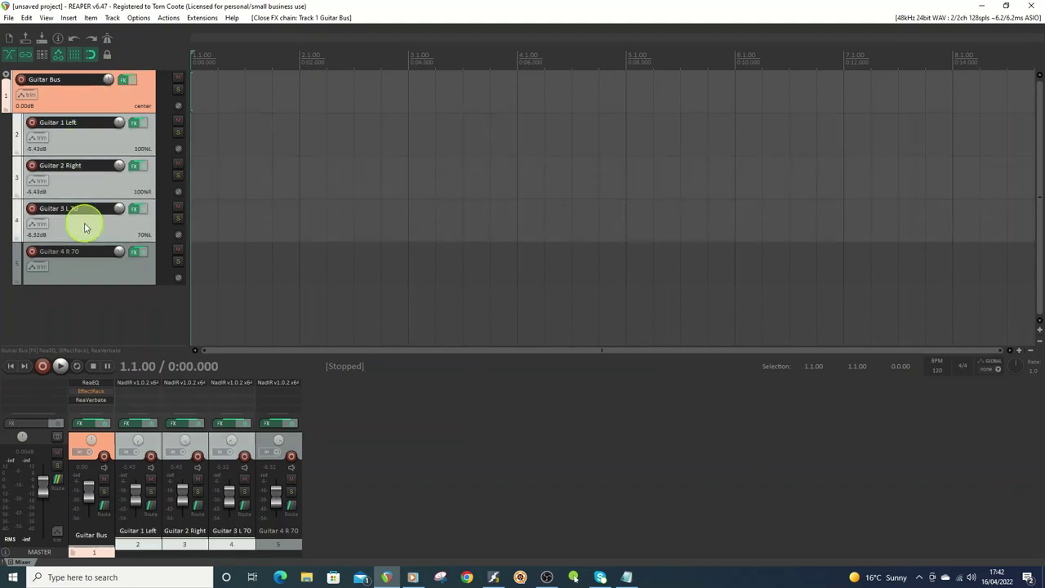
pyautogui.keyDown('ctrl'); pyautogui.click(85, 269); pyautogui.keyUp('ctrl')
# - Start saving the selection as a track template, cancel, and reselect the bus and tracks
pyautogui.rightClick(83, 272)
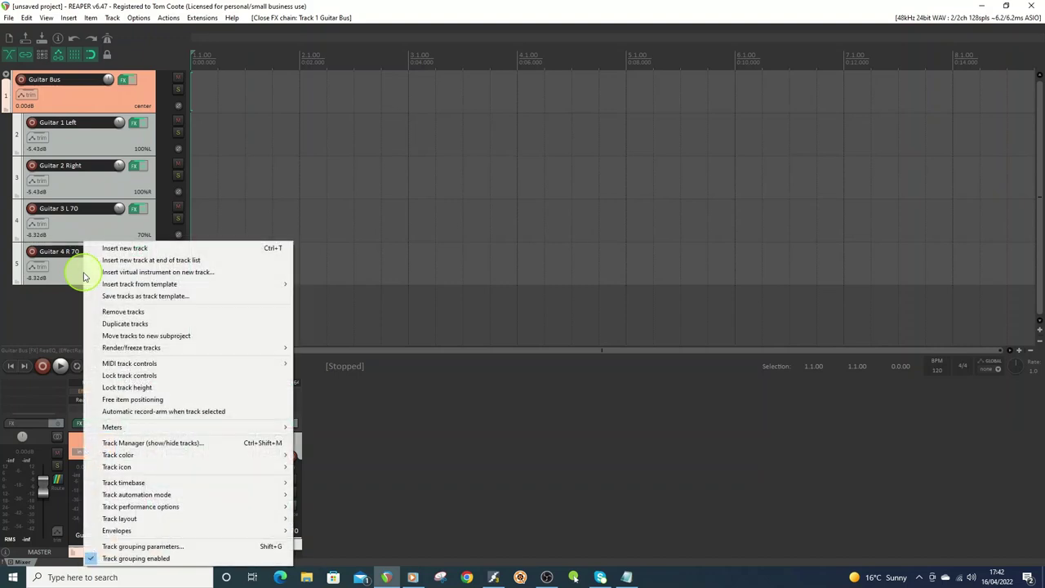
pyautogui.click(145, 297)
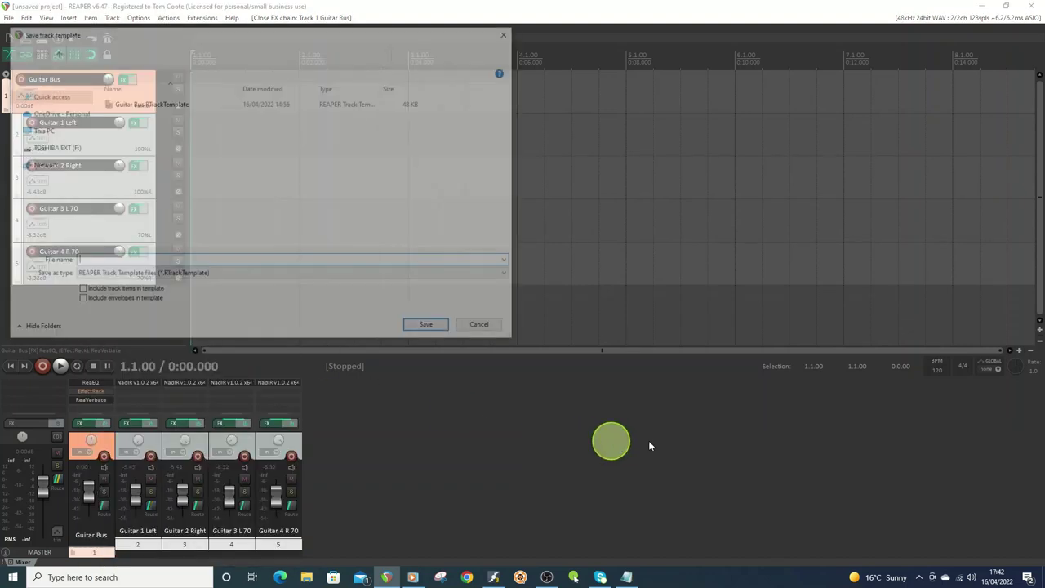
pyautogui.moveTo(304, 40); pyautogui.dragTo(505, 68)
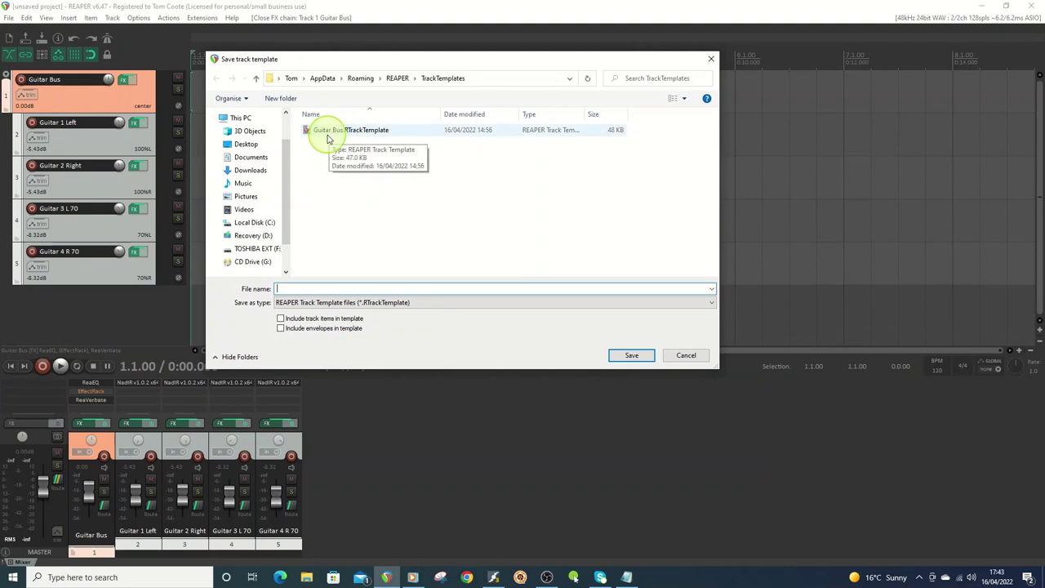
pyautogui.click(686, 356)
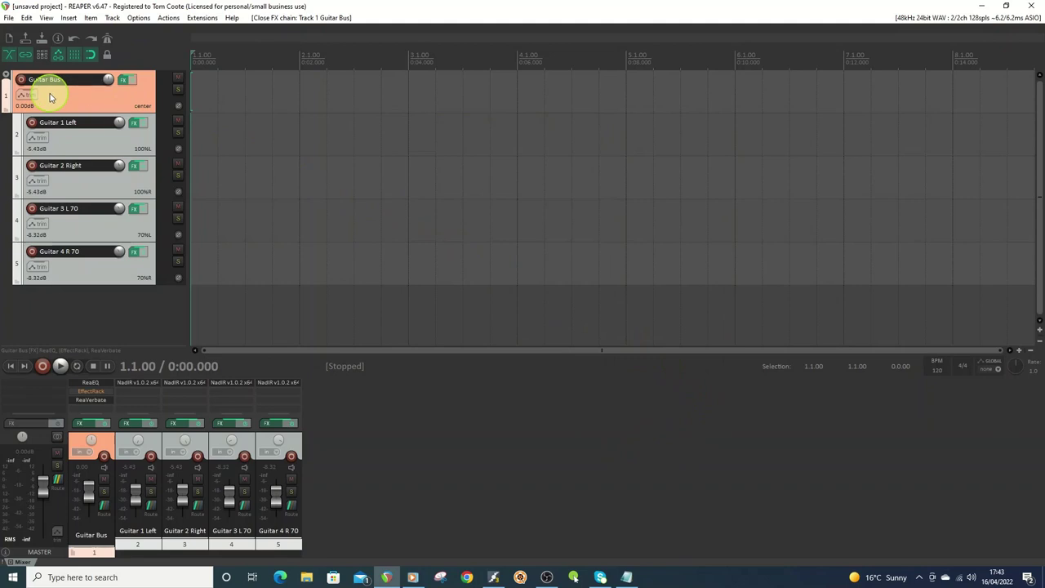
pyautogui.click(49, 97)
# - Delete all five selected tracks with Remove tracks
pyautogui.keyDown('shift'); pyautogui.click(82, 264); pyautogui.keyUp('shift')
pyautogui.rightClick(81, 268)
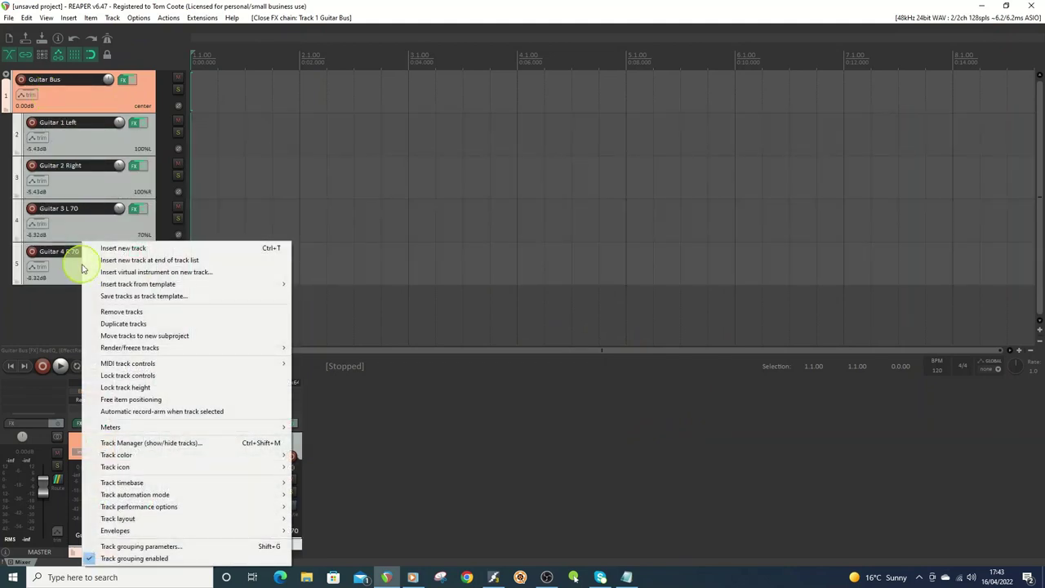
pyautogui.click(119, 313)
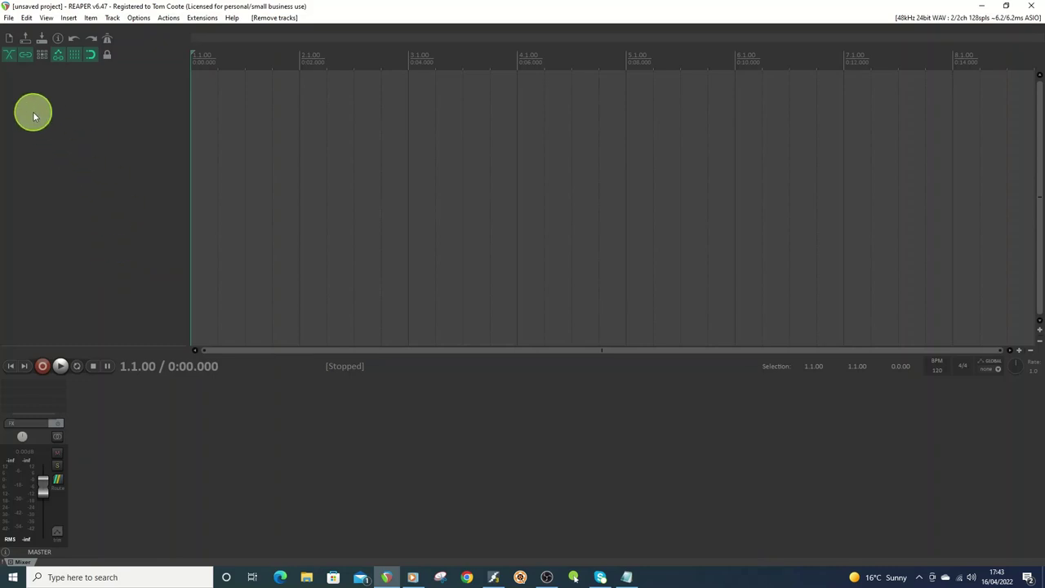
# - Browse the empty track panel's insert-track-from-template options without adding anything
pyautogui.rightClick(35, 123)
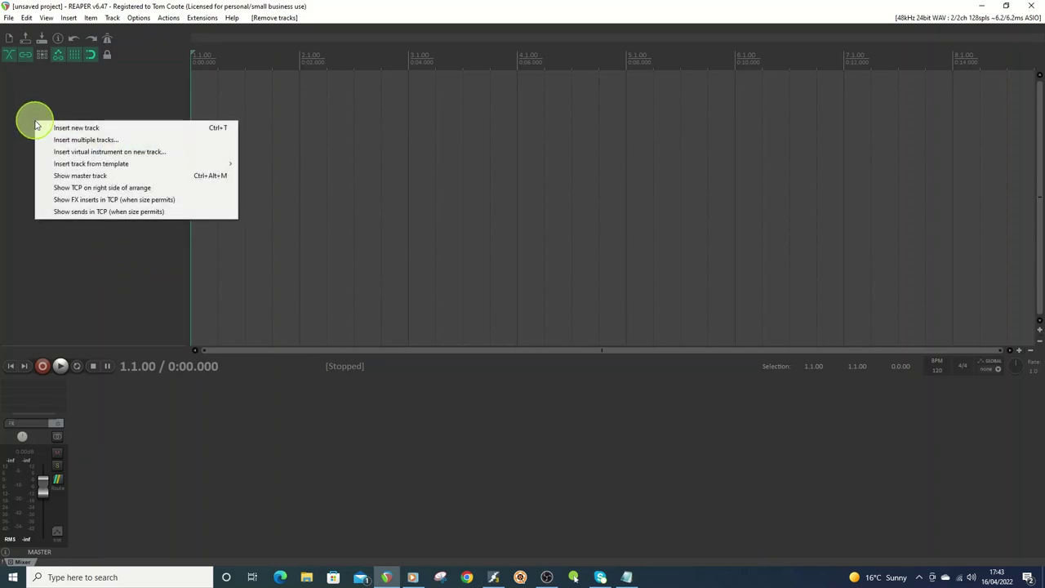
pyautogui.moveTo(102, 164)
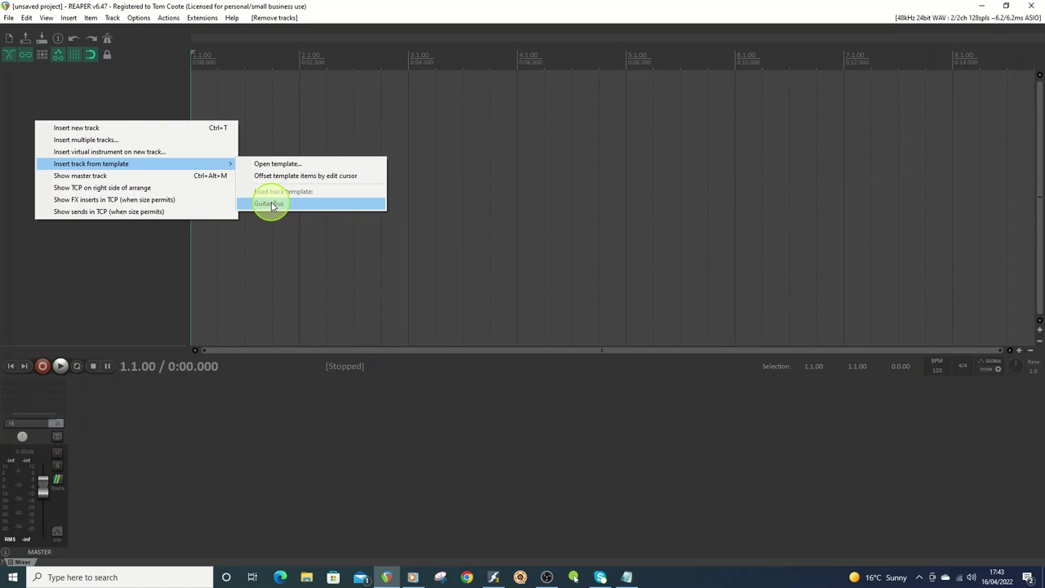
pyautogui.click(208, 292)
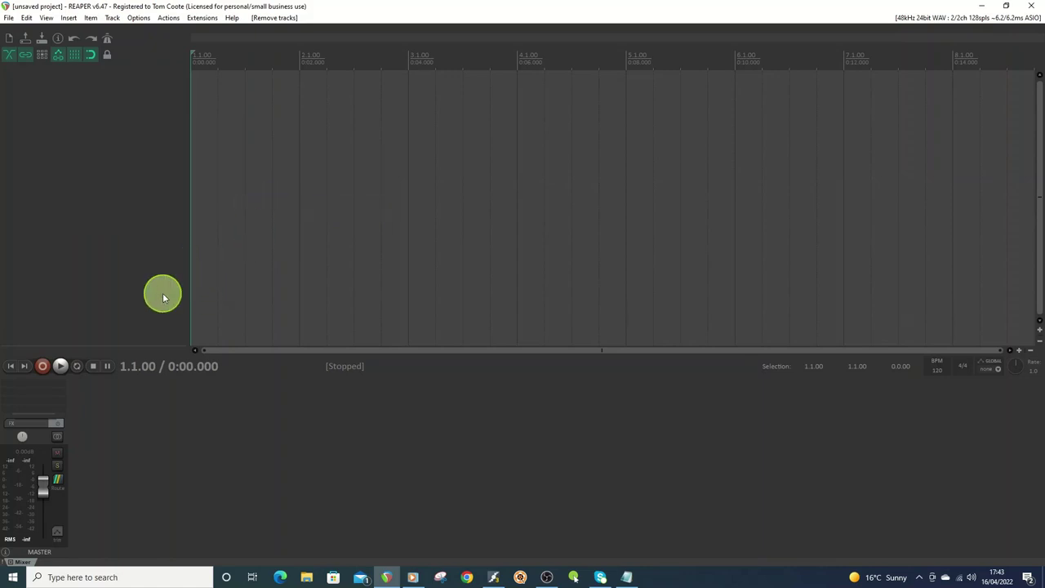